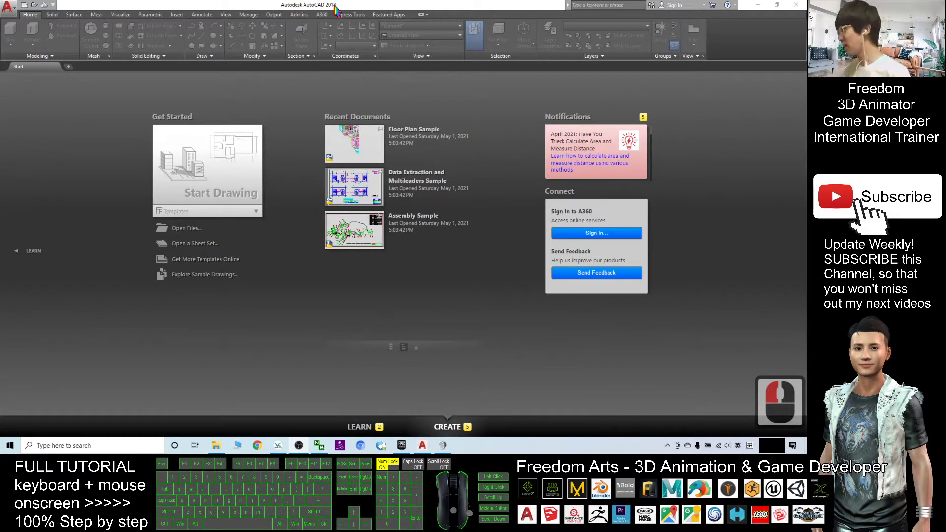
click(450, 72)
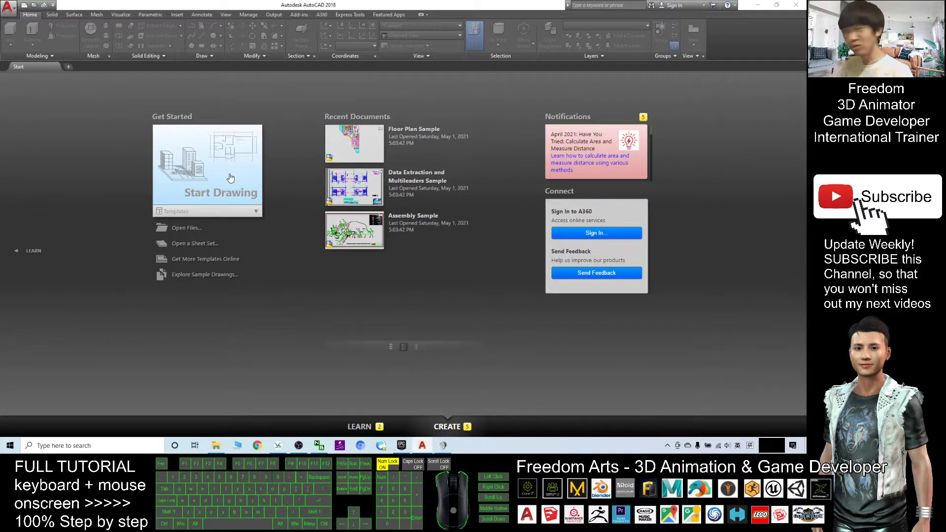
click(402, 445)
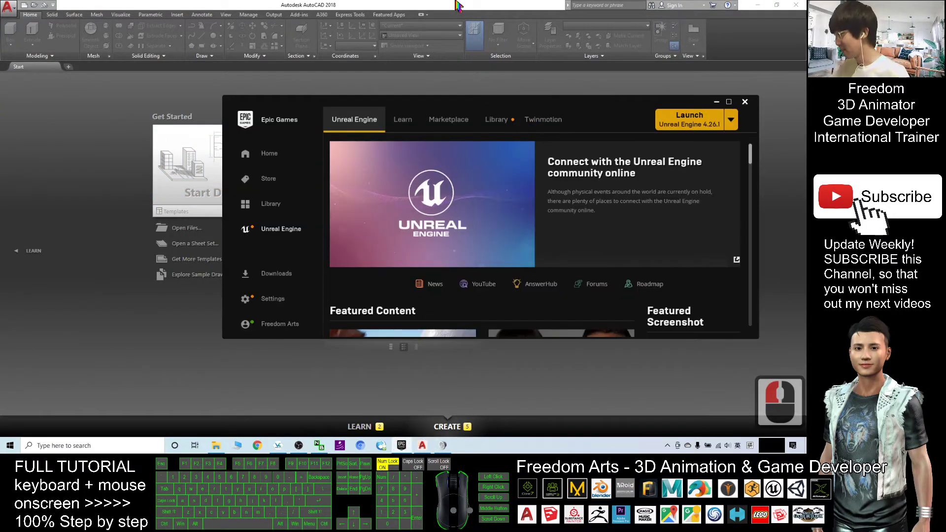
click(458, 6)
drag(416, 6, 421, 80)
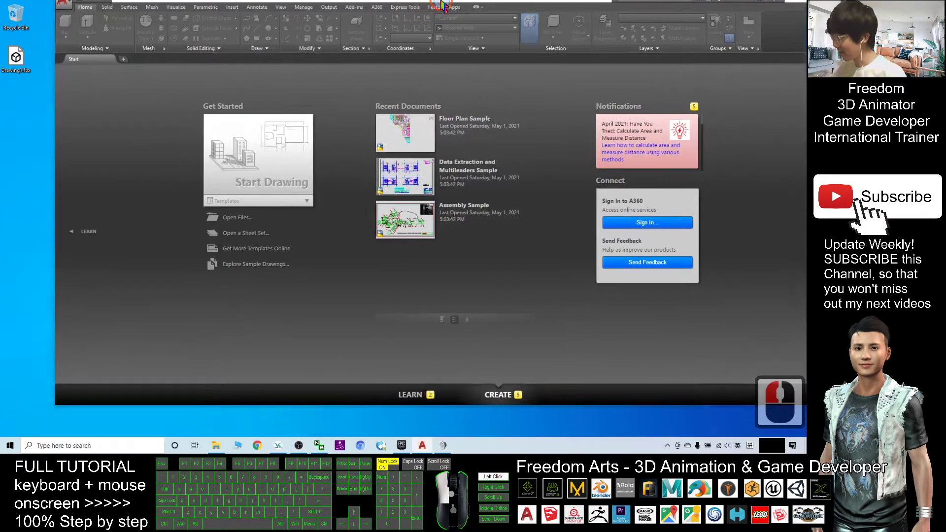
double_click(452, 79)
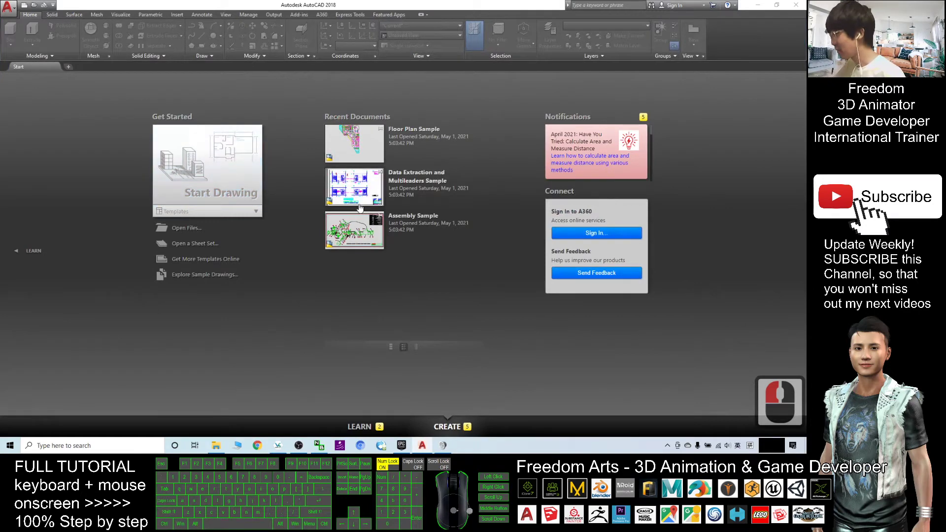
Step: Start a new drawing and choose the 3D Modeling workspace
click(230, 174)
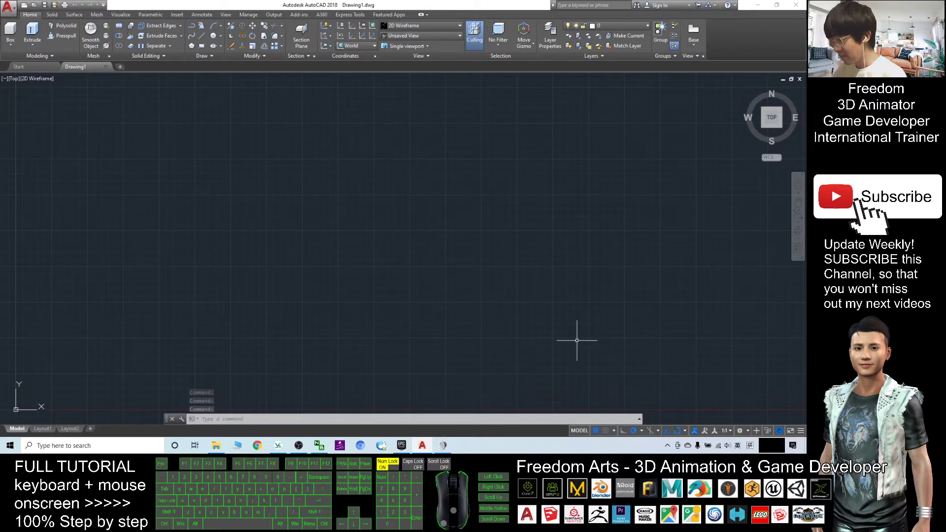
click(748, 432)
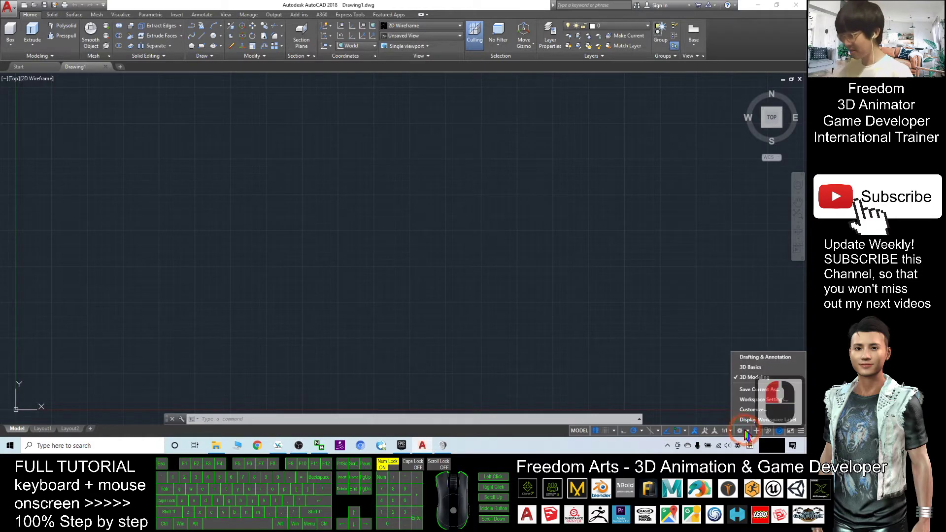
click(744, 432)
click(741, 431)
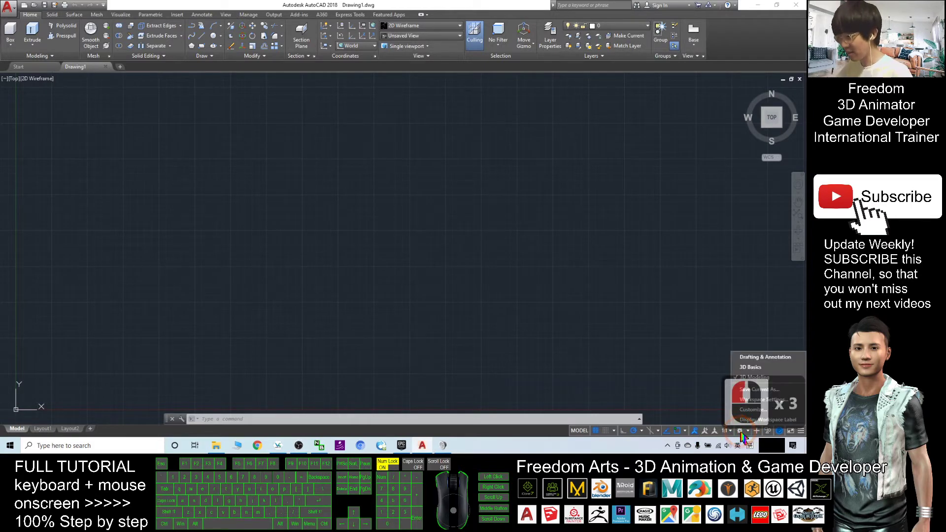
click(741, 432)
click(741, 432)
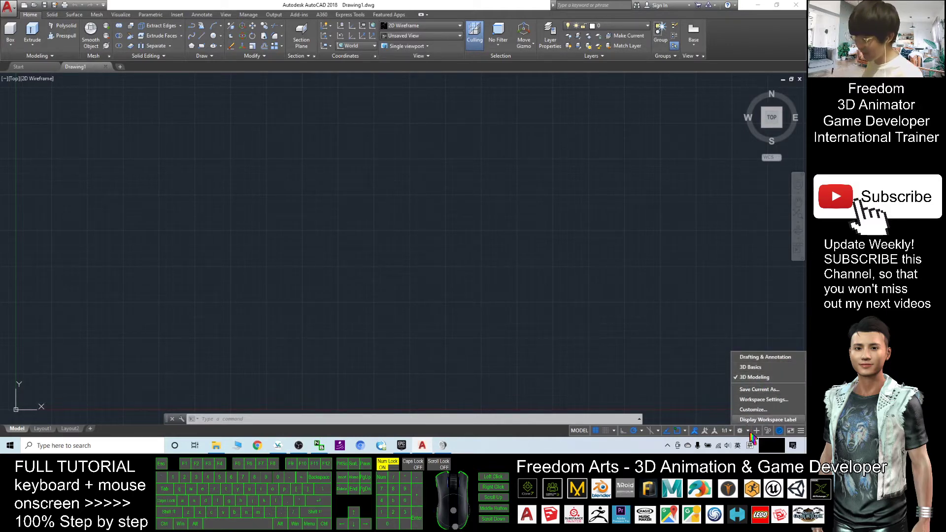
click(757, 378)
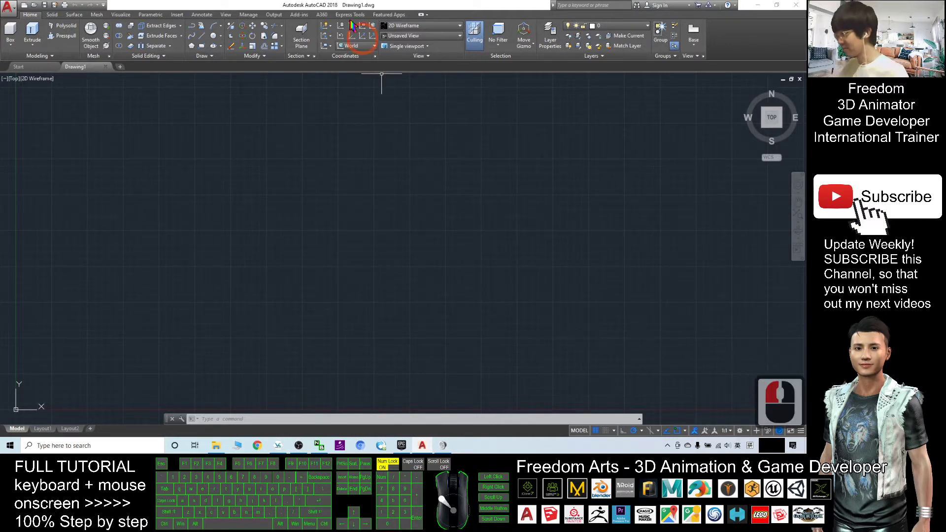
Step: Draw a closed, irregular five-pointed star with ten corners around the origin using the Polyline tool
middle_click(376, 206)
middle_click(377, 206)
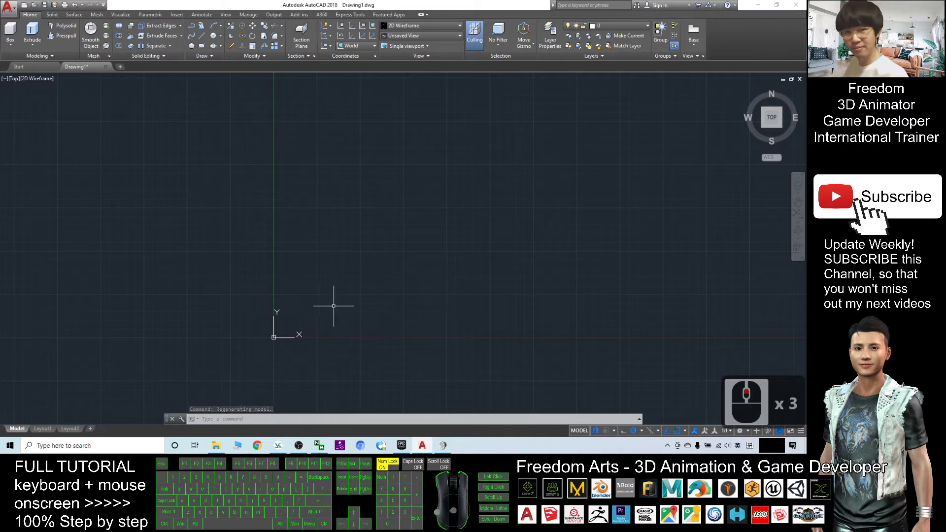
shift+middle_drag(332, 306, 448, 327)
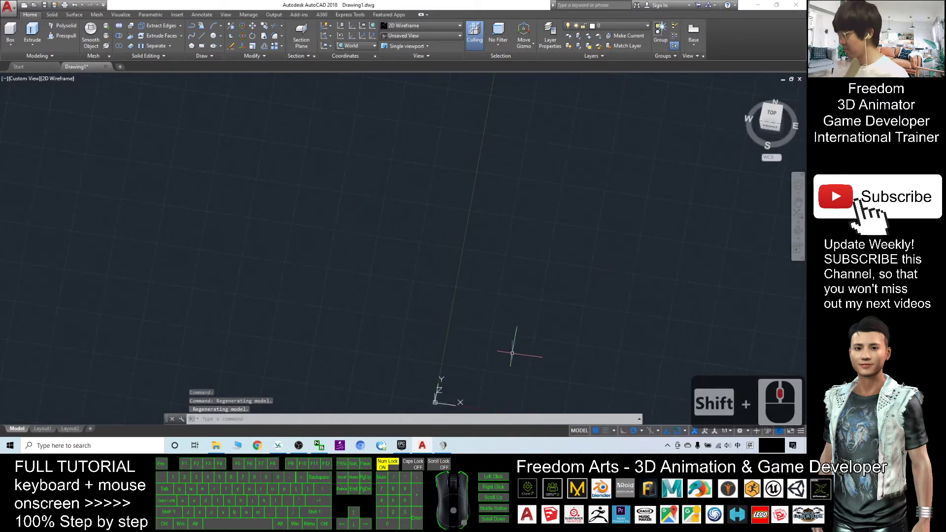
middle_drag(512, 353, 459, 245)
scroll(459, 246, up, 2)
mouse_move(409, 322)
shift+middle_down()
mouse_move(453, 279)
mouse_move(406, 326)
mouse_move(353, 312)
mouse_move(404, 278)
shift+middle_up()
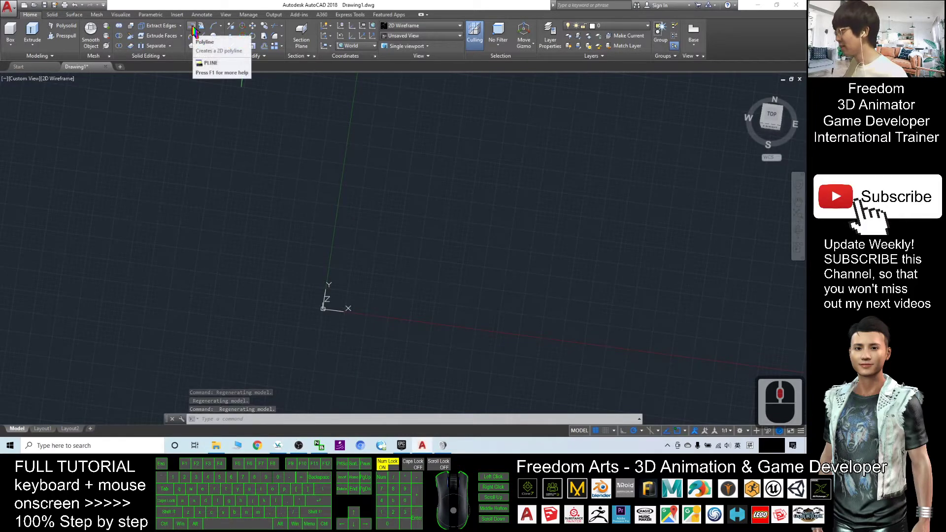
click(192, 29)
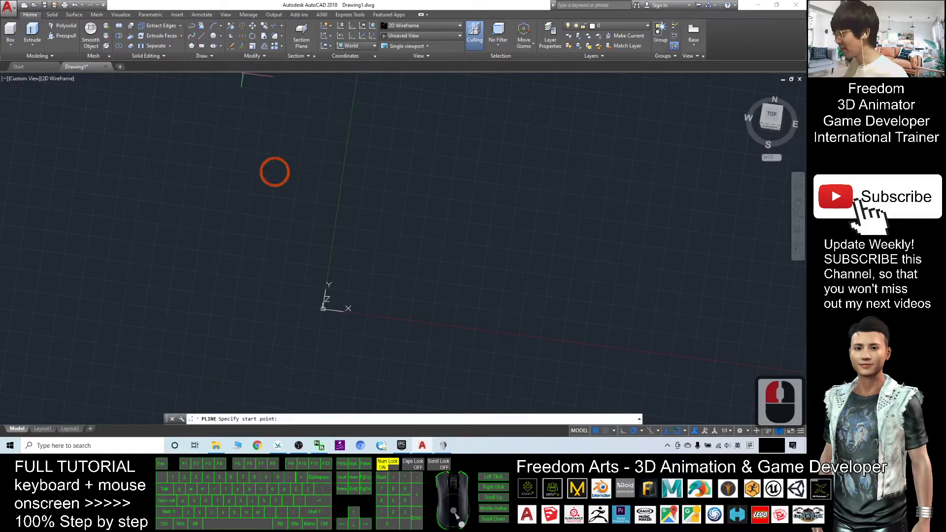
click(325, 283)
click(361, 267)
click(377, 300)
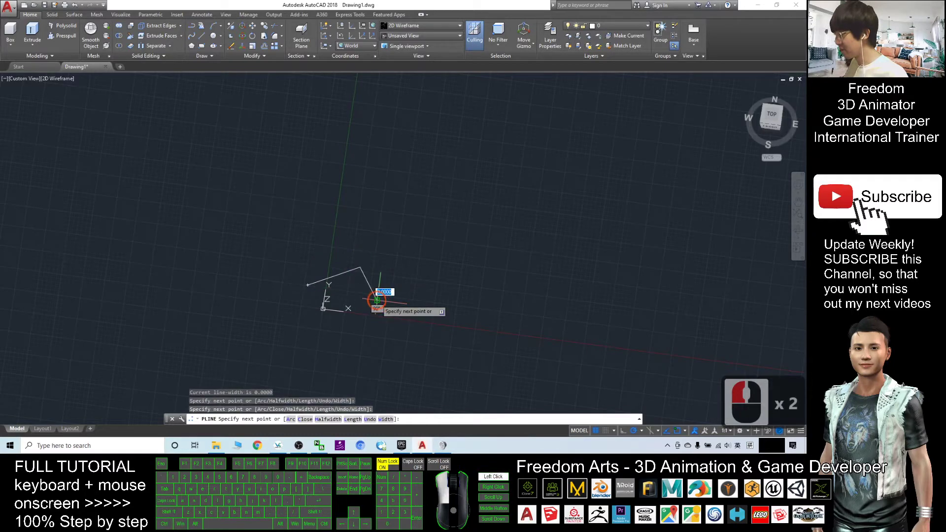
click(431, 292)
click(410, 314)
click(427, 360)
click(390, 343)
click(297, 355)
click(338, 333)
click(286, 306)
click(307, 286)
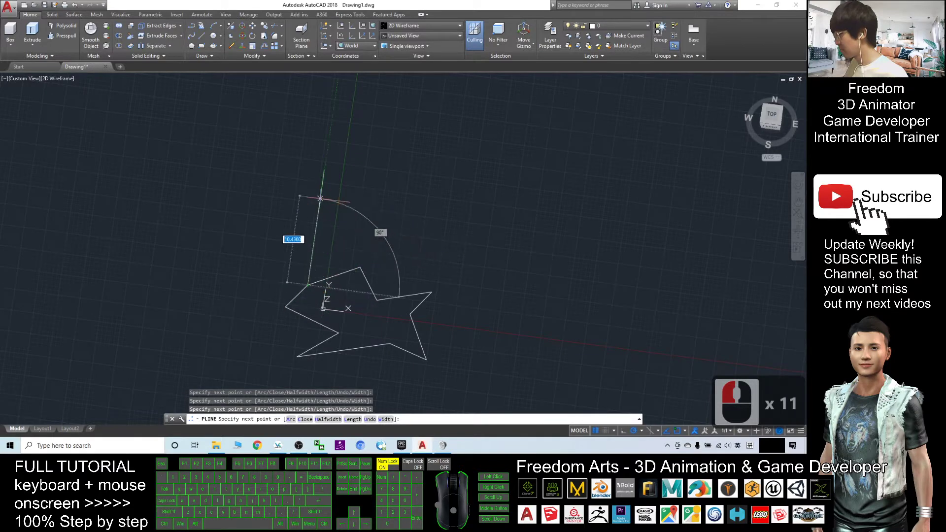
key(Escape)
Step: Extrude the closed star-shaped polyline upward into a solid
middle_drag(387, 276, 371, 235)
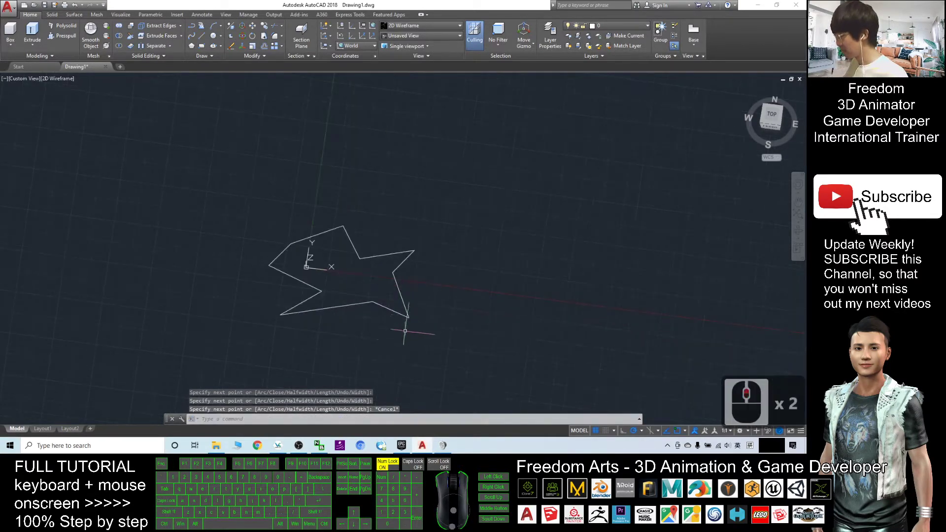
mouse_move(384, 345)
middle_down()
mouse_move(415, 296)
mouse_move(348, 285)
mouse_move(407, 319)
mouse_move(404, 332)
mouse_move(408, 293)
mouse_move(467, 264)
middle_up()
double_click(435, 271)
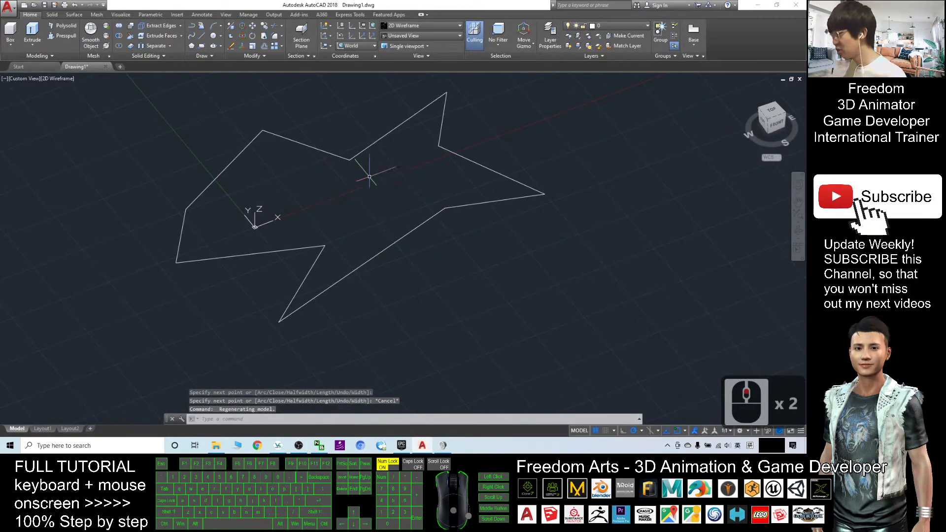
scroll(382, 184, down, 5)
scroll(371, 197, up, 3)
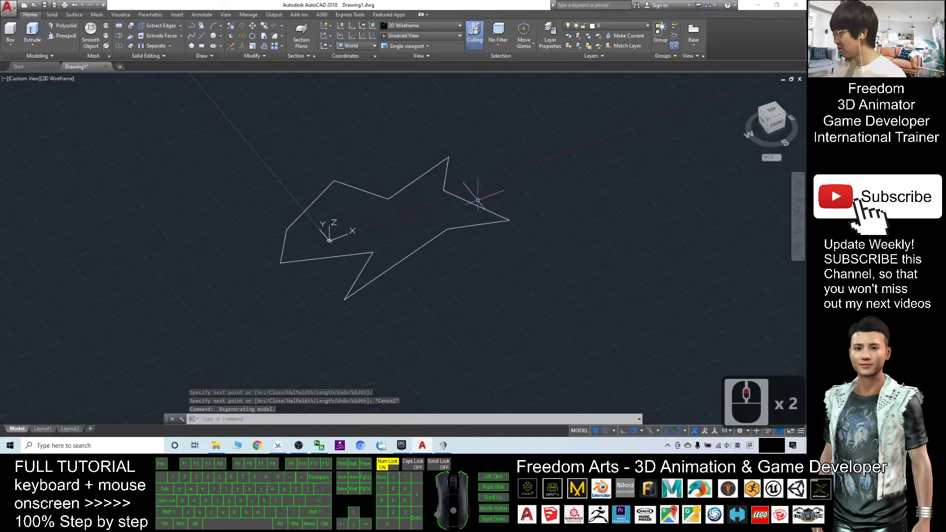
mouse_move(488, 237)
middle_down()
mouse_move(517, 239)
mouse_move(506, 256)
mouse_move(439, 262)
mouse_move(424, 251)
middle_up()
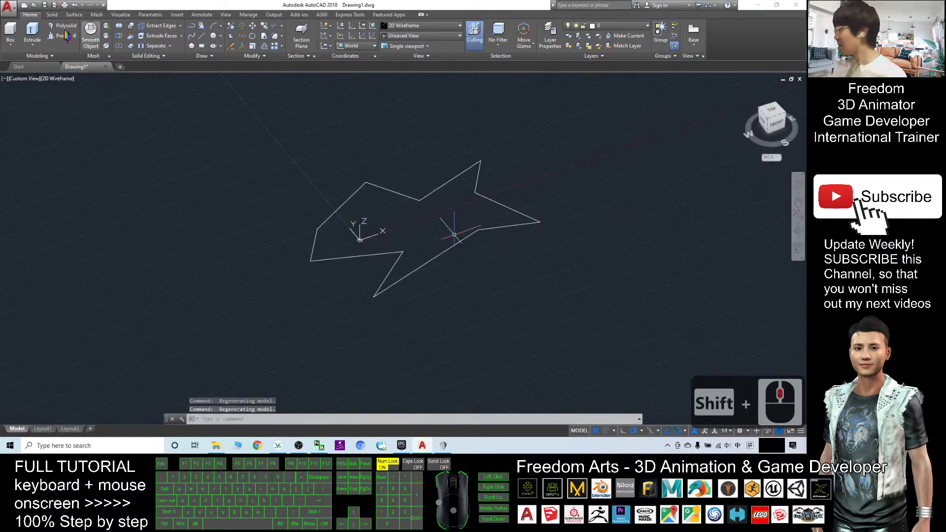
click(52, 15)
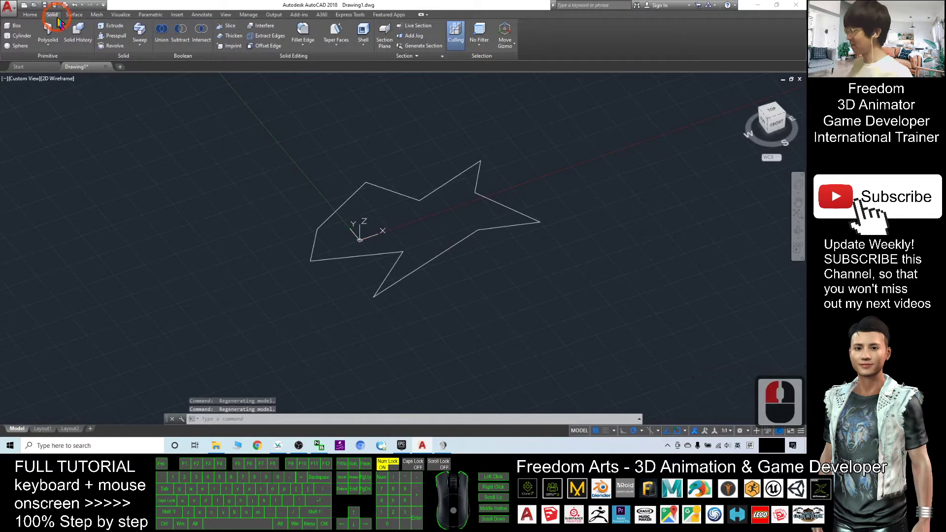
click(389, 190)
click(112, 36)
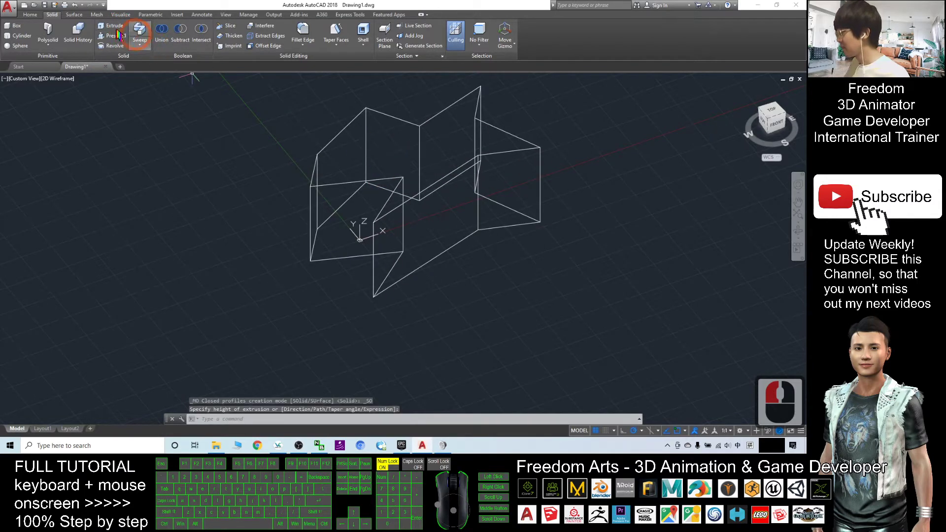
Step: Set the visual style of the view to Conceptual
click(35, 15)
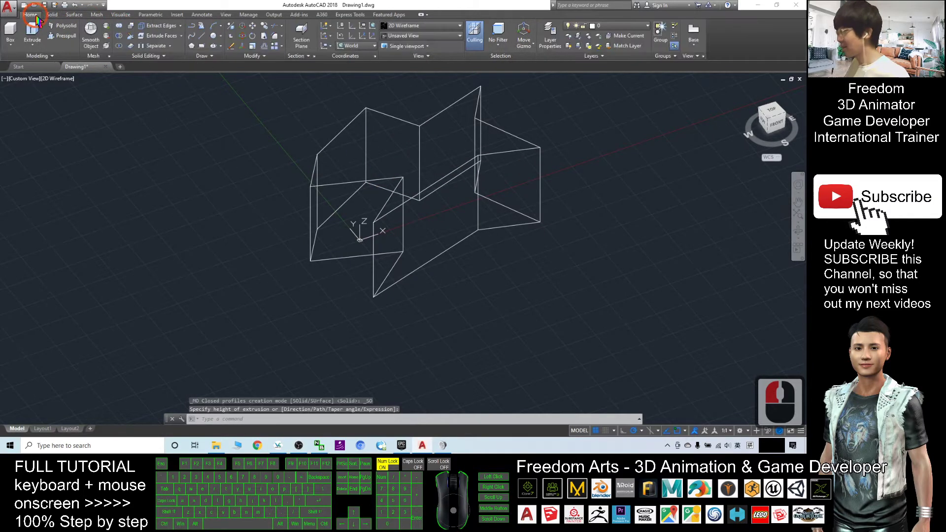
click(414, 26)
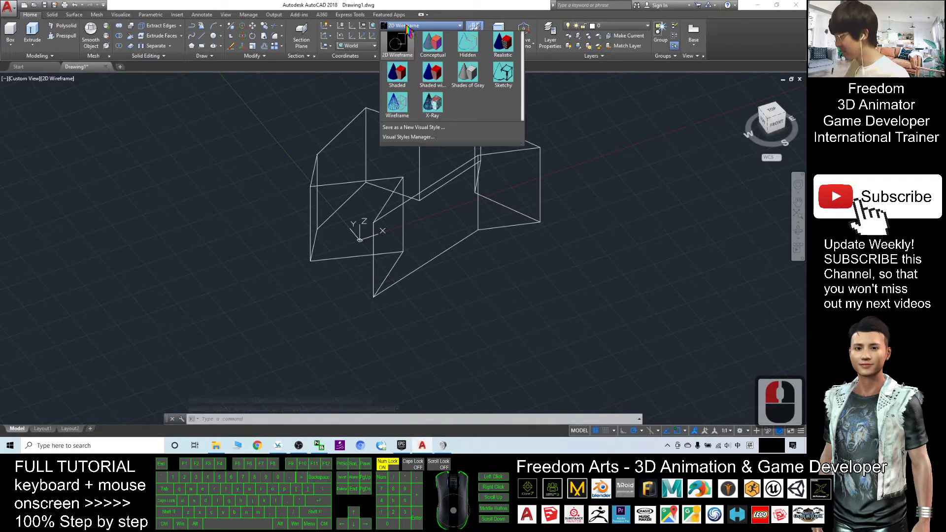
click(432, 48)
scroll(480, 140, up, 2)
scroll(479, 149, down, 3)
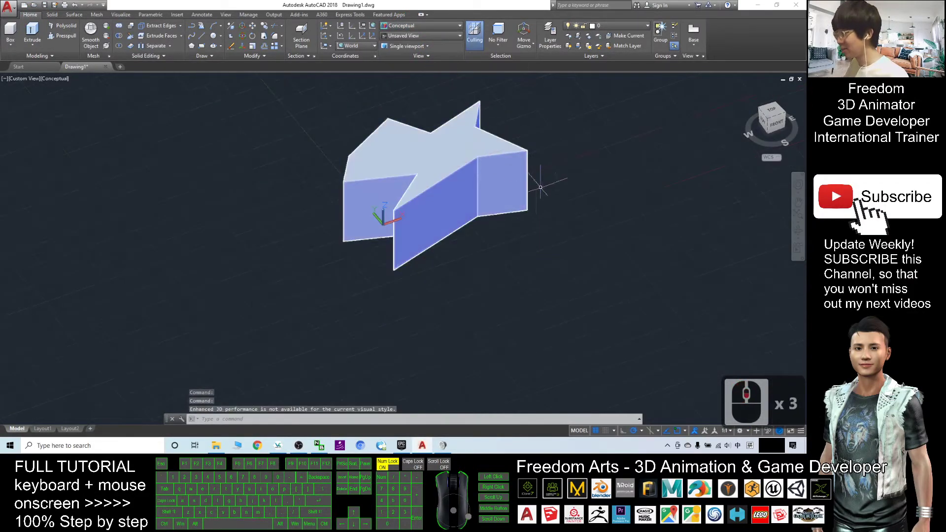
Step: Move the star solid within the XY plane so that its centre lies near the origin
mouse_move(560, 179)
middle_down()
mouse_move(566, 205)
mouse_move(560, 197)
mouse_move(500, 206)
mouse_move(507, 197)
mouse_move(564, 241)
mouse_move(532, 280)
mouse_move(522, 266)
middle_up()
click(416, 213)
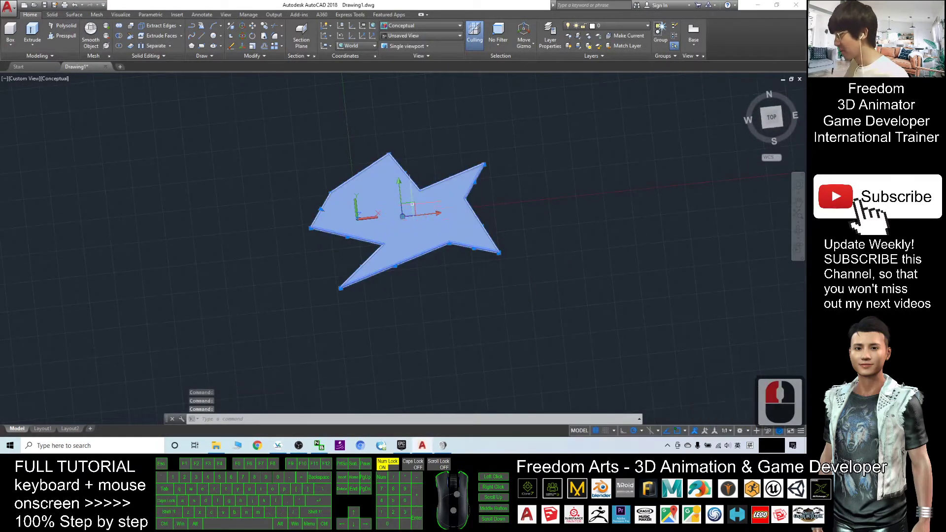
scroll(413, 203, up, 2)
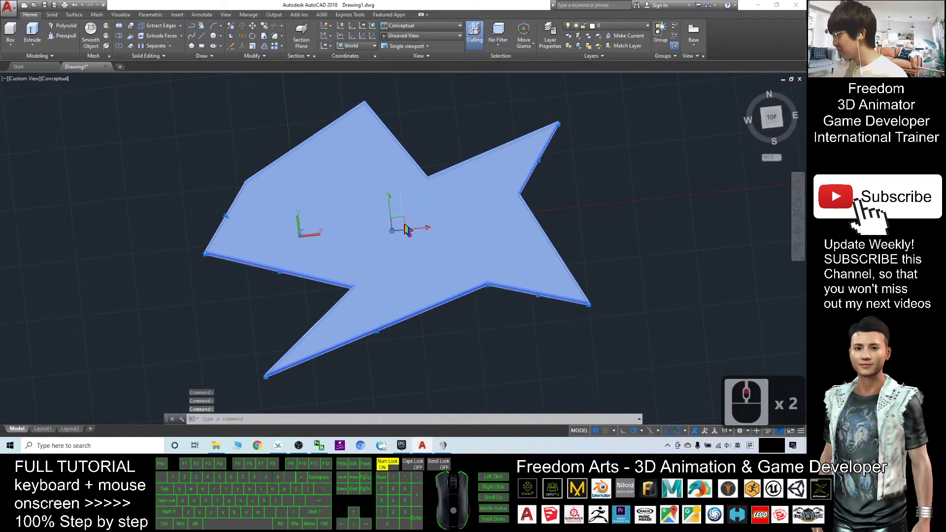
click(399, 226)
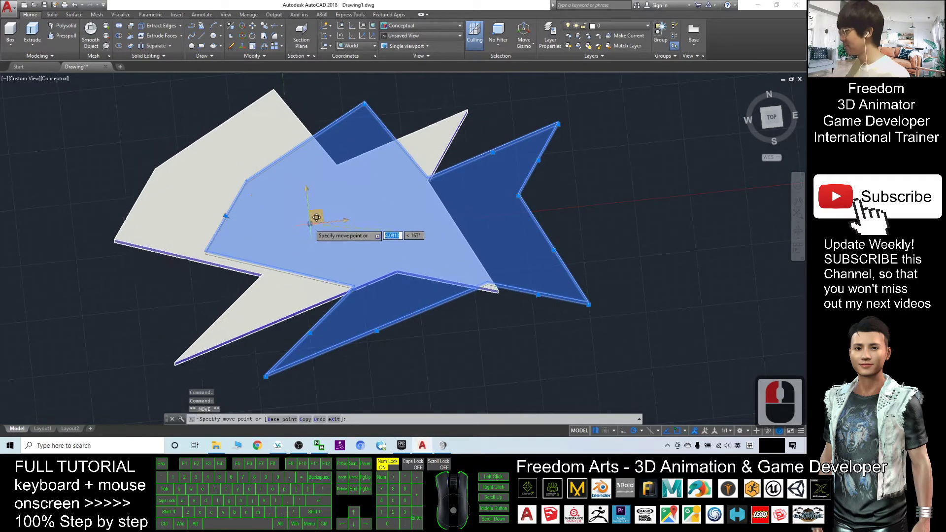
click(316, 225)
shift+middle_drag(409, 293, 492, 300)
scroll(486, 320, down, 5)
scroll(493, 311, up, 2)
scroll(457, 321, down, 2)
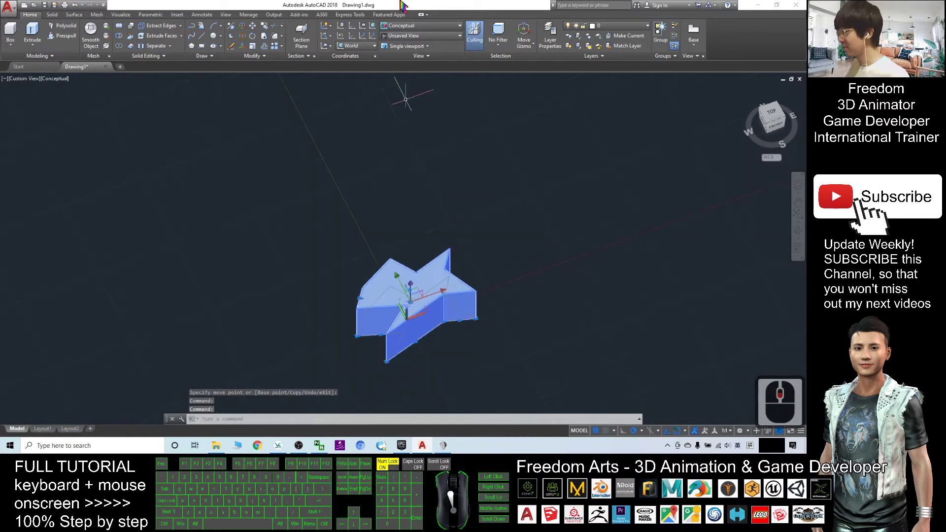
click(401, 446)
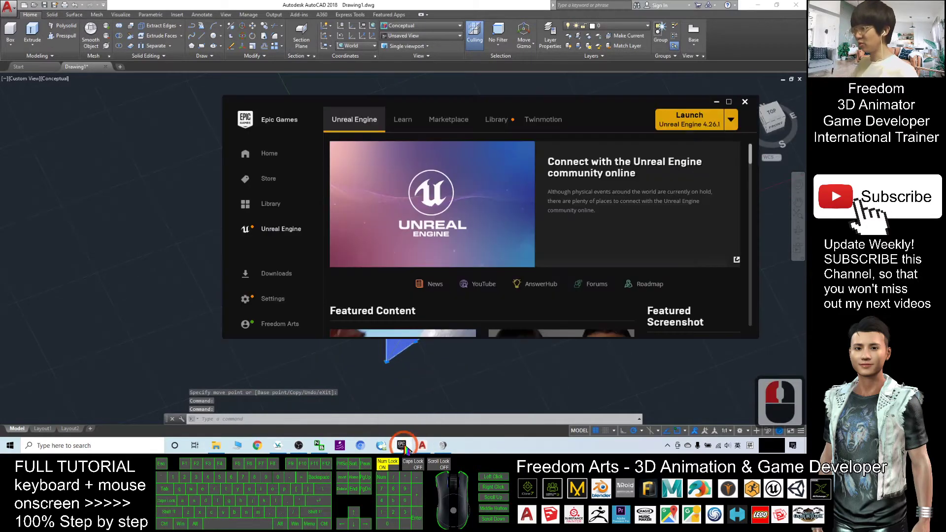
click(431, 6)
scroll(467, 316, up, 2)
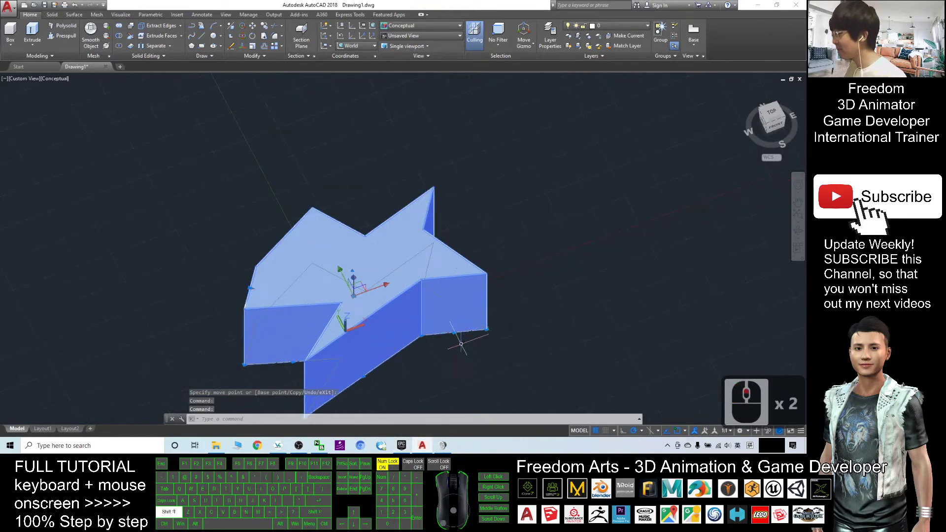
shift+middle_drag(460, 339, 415, 361)
shift+middle_drag(476, 368, 529, 289)
Step: Uncover the desktop, delete the existing Drawing1.fbx file there and empty the Recycle Bin
drag(305, 5, 476, 49)
drag(59, 63, 17, 140)
key(Delete)
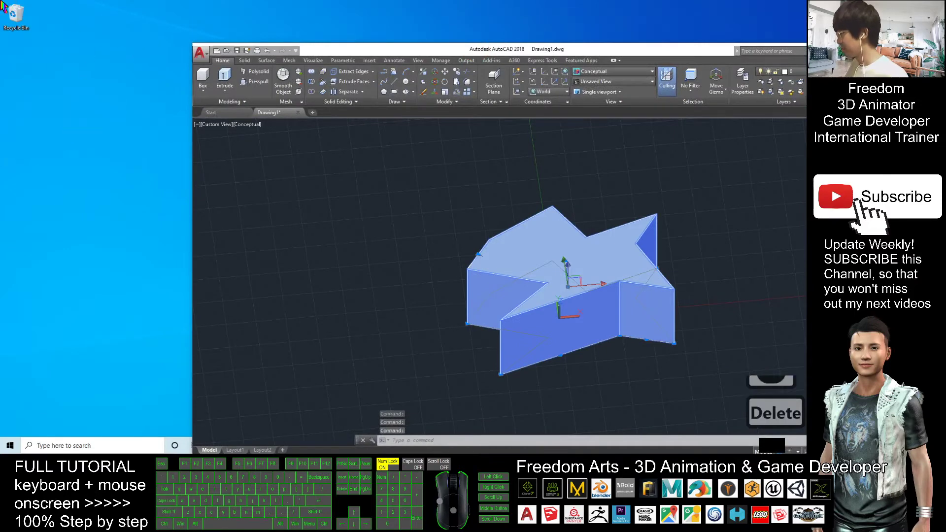
right_click(14, 16)
click(37, 35)
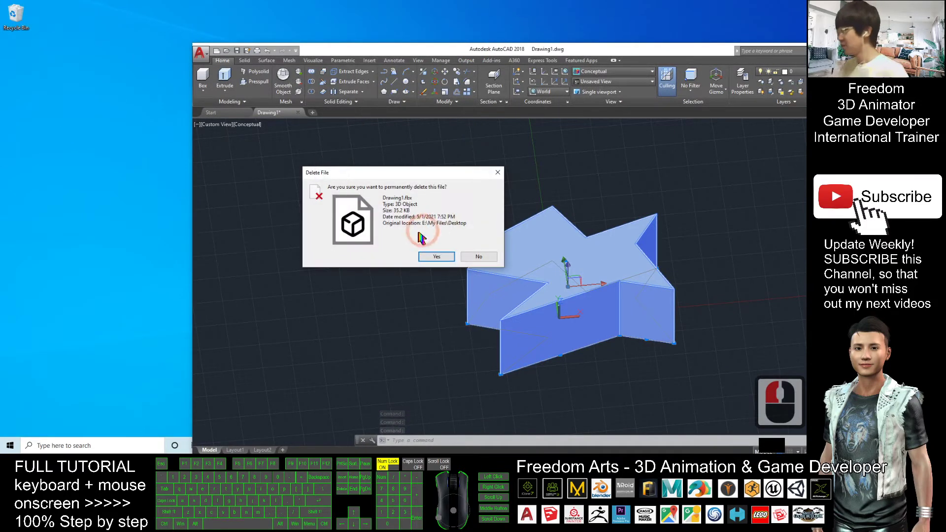
click(436, 256)
click(61, 44)
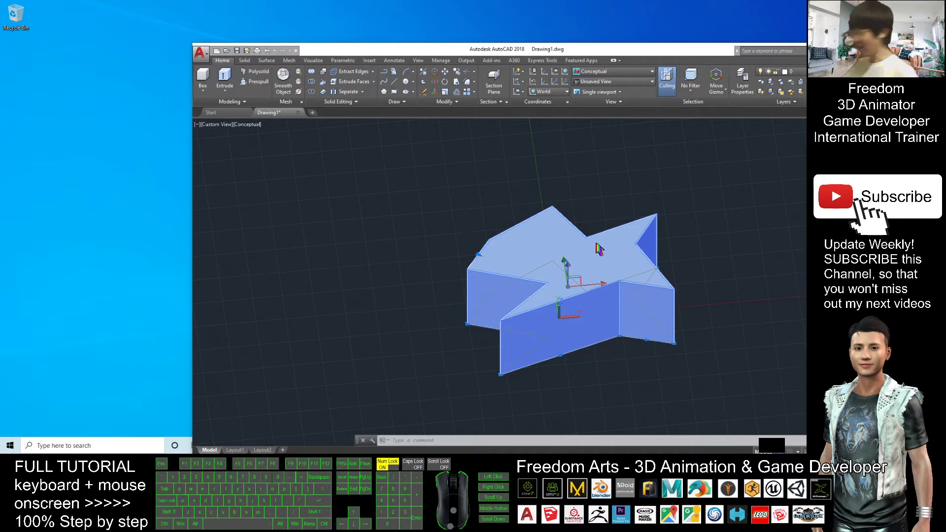
Step: Export the drawing's visible entities to the Desktop as Drawing1.fbx in Autodesk FBX format with embedded textures
click(206, 58)
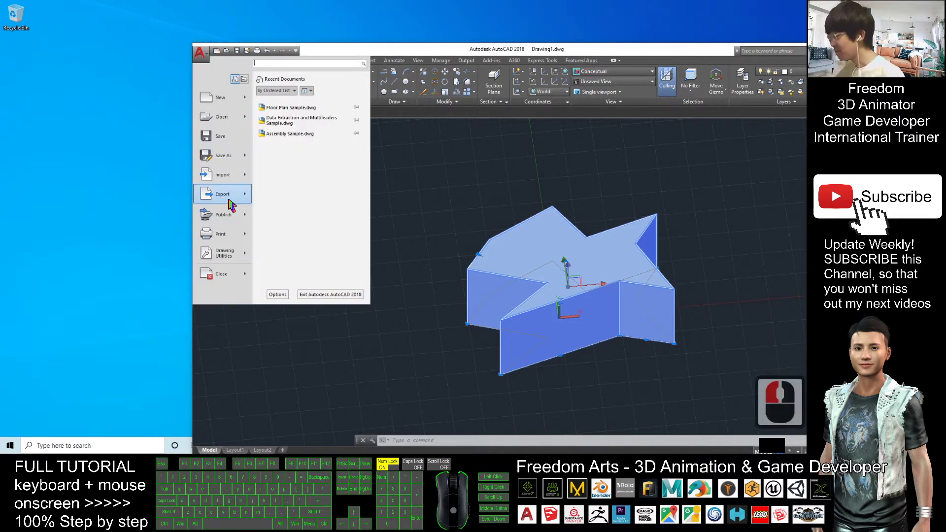
mouse_move(231, 203)
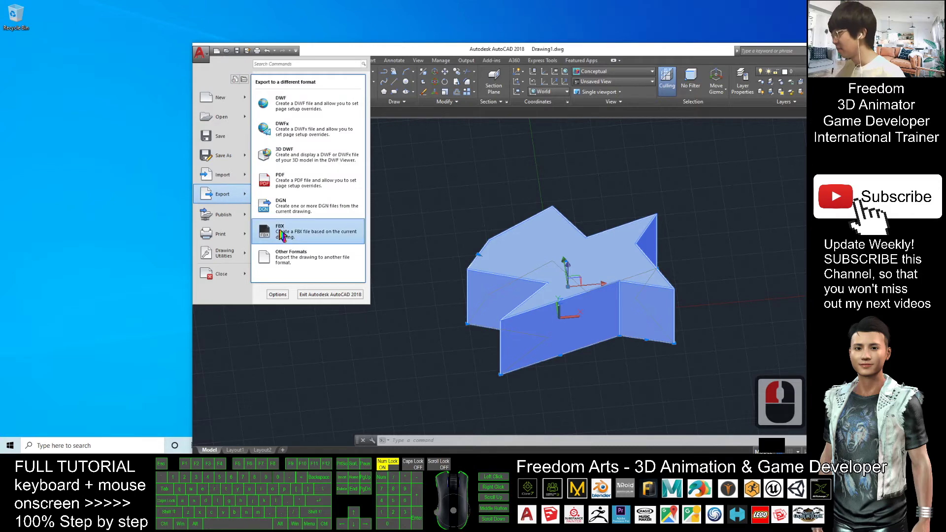
click(315, 233)
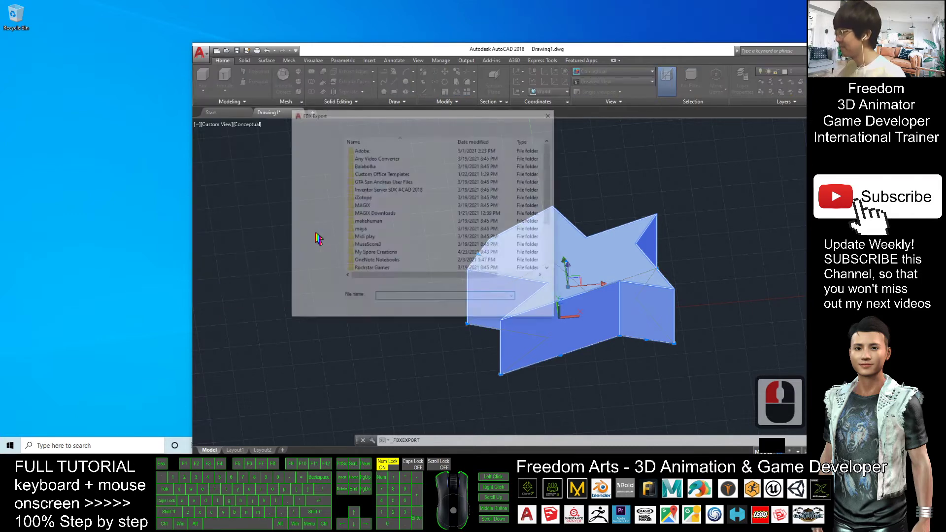
drag(376, 117, 330, 93)
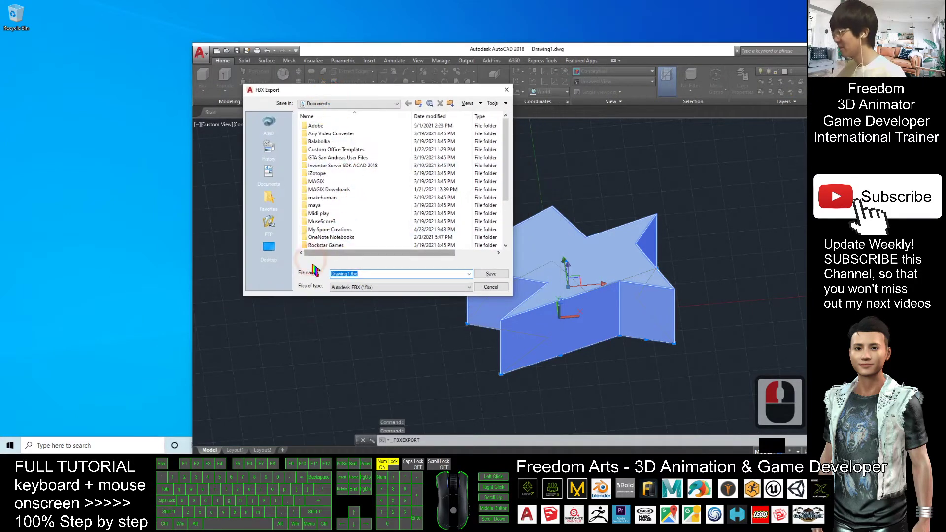
click(269, 249)
double_click(351, 272)
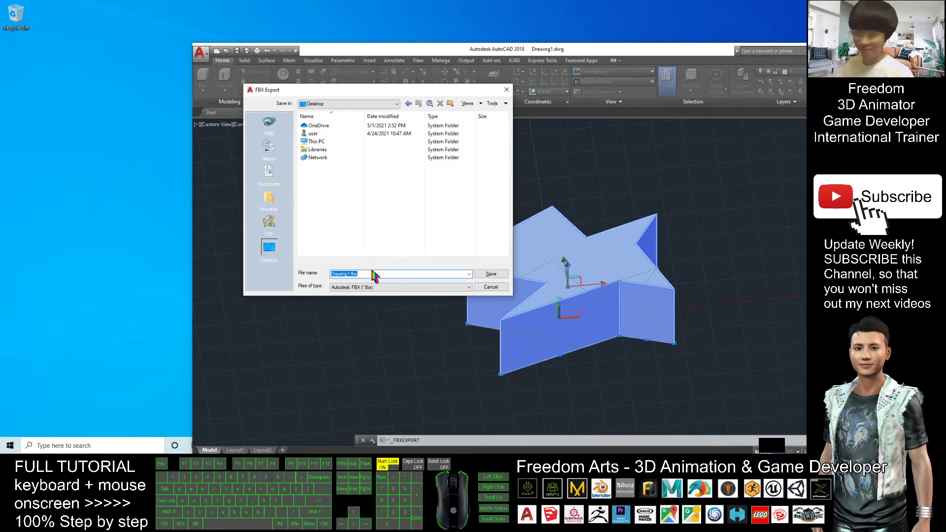
click(375, 275)
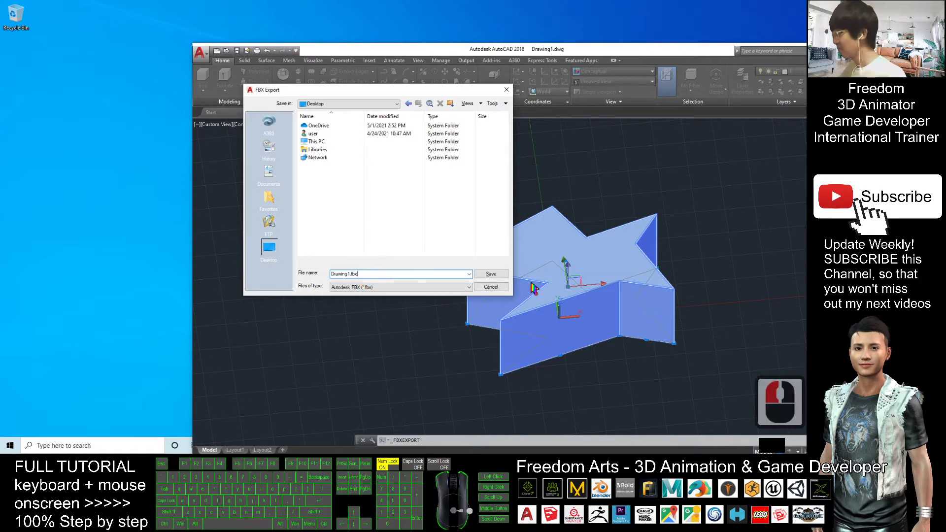
click(494, 274)
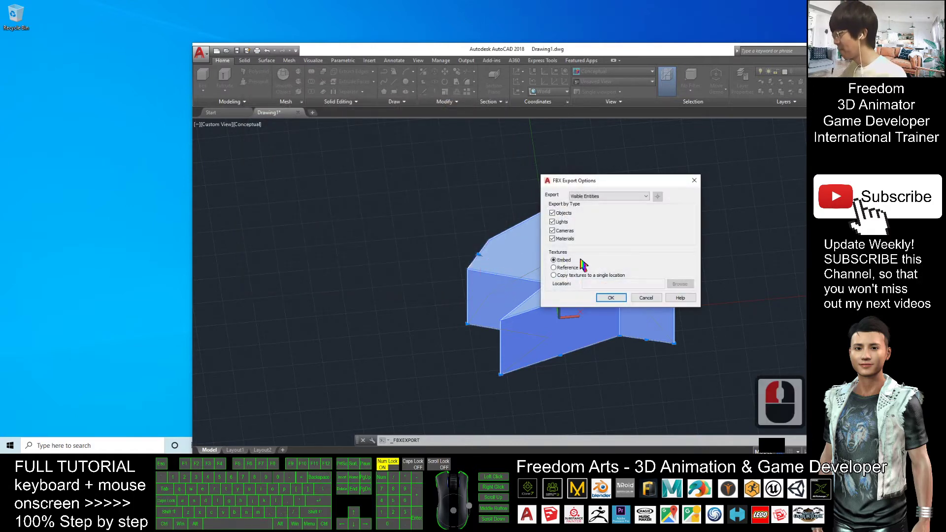
click(611, 298)
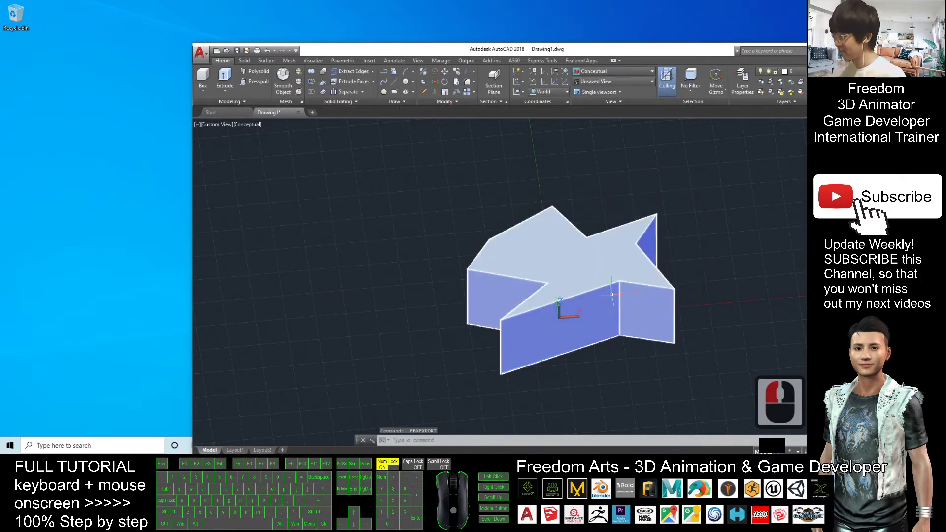
Step: Open the exported Drawing1.fbx from the desktop in 3D Viewer, inspect the star solid and close the viewer
click(27, 59)
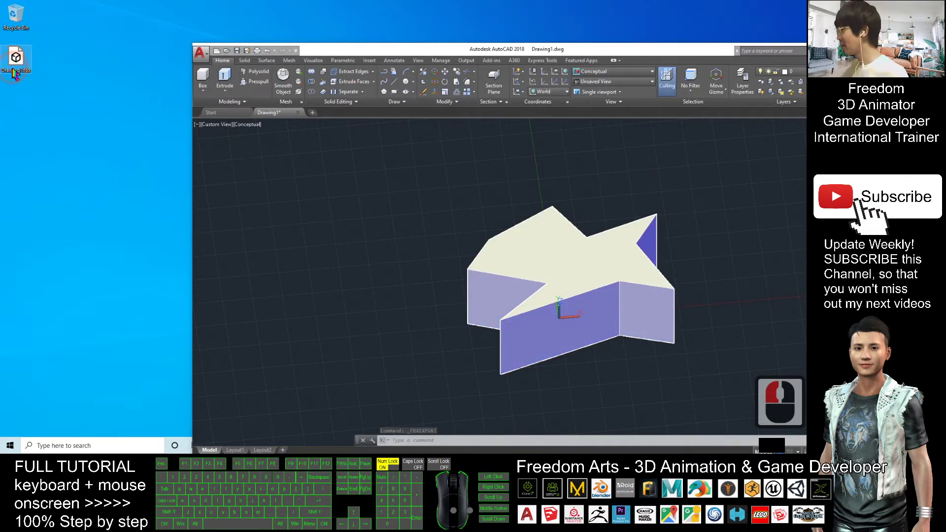
double_click(29, 74)
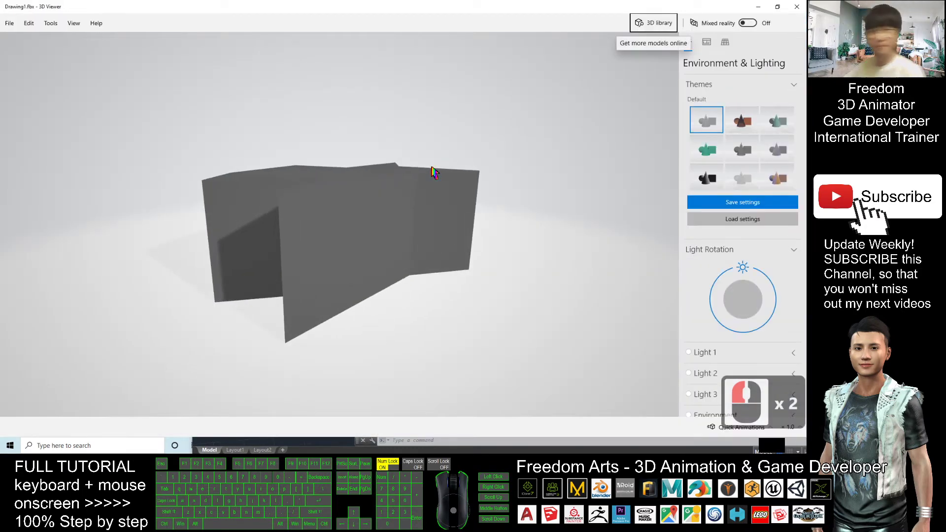
drag(399, 231, 389, 249)
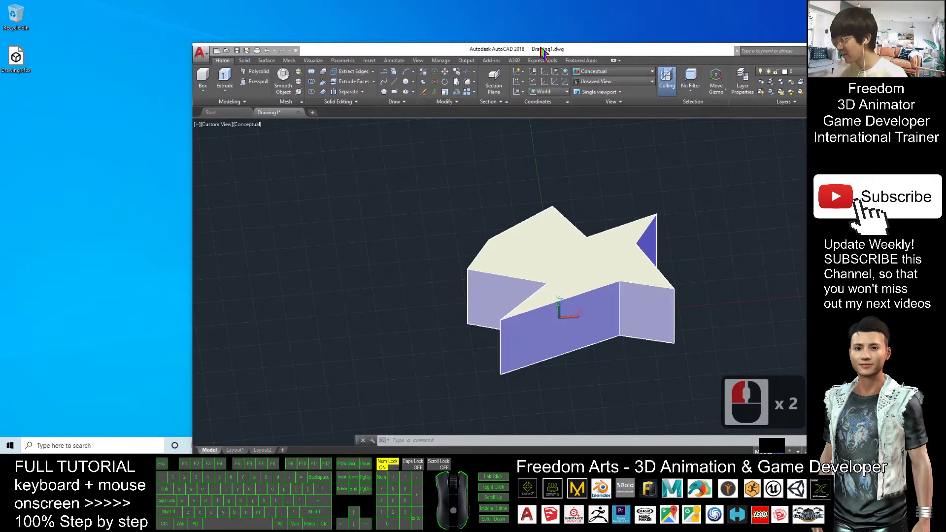
click(439, 6)
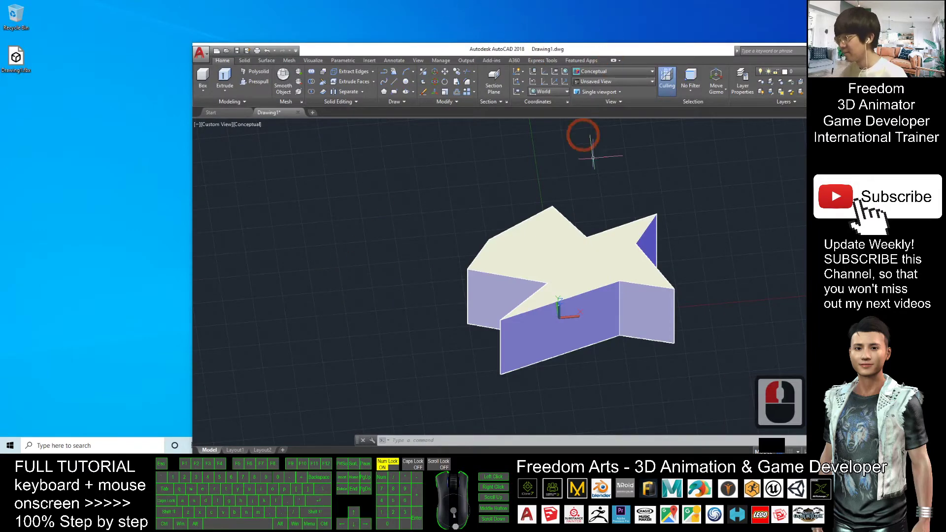
Step: Minimize AutoCAD, switch to the Epic Games Launcher and launch Unreal Engine 4.26.1
double_click(587, 51)
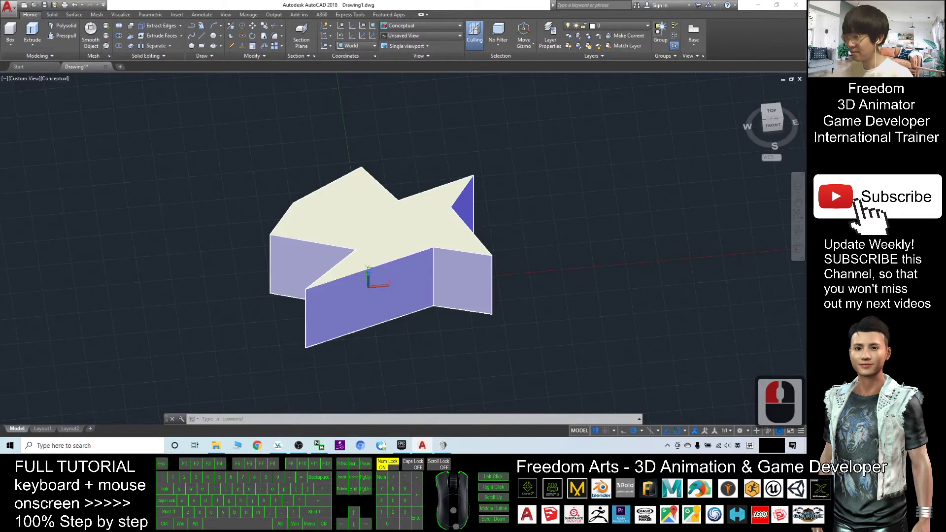
click(758, 6)
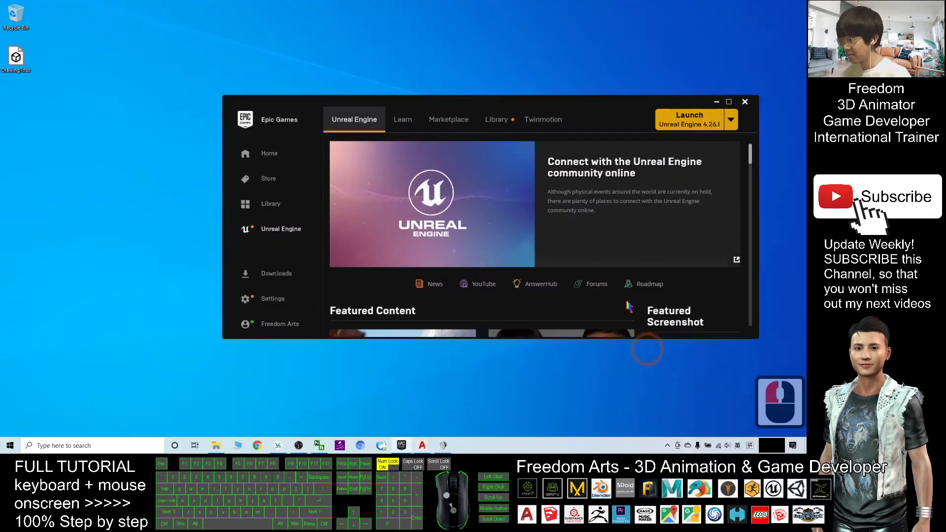
drag(590, 106, 519, 102)
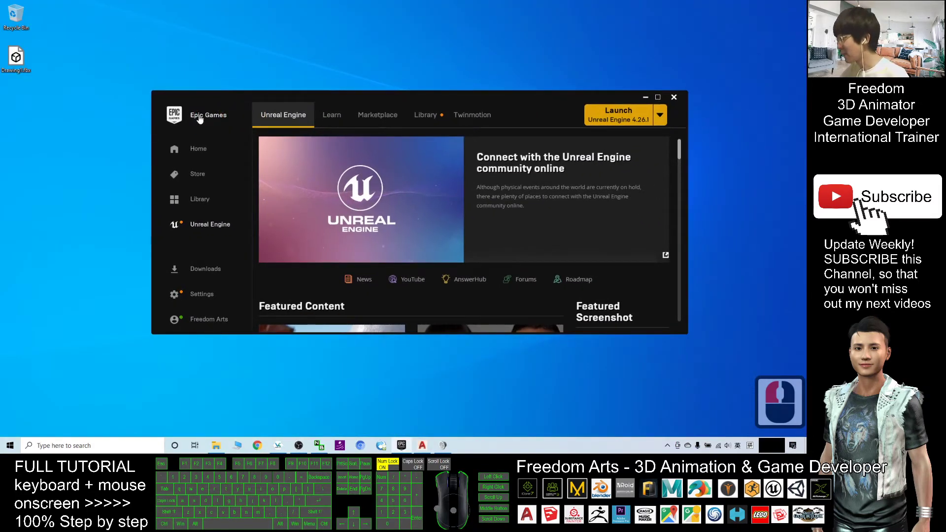
click(614, 115)
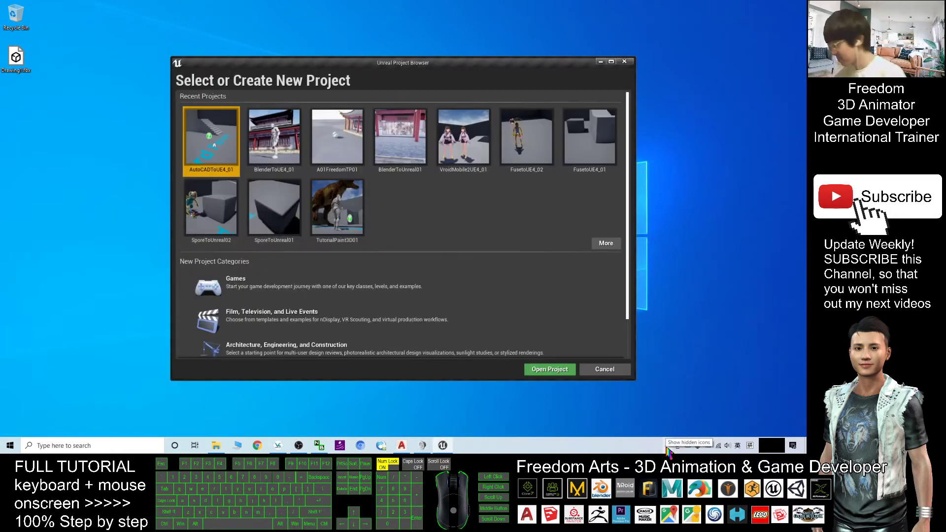
Step: Start a new project in the Games category based on the Third Person template
click(240, 290)
double_click(240, 290)
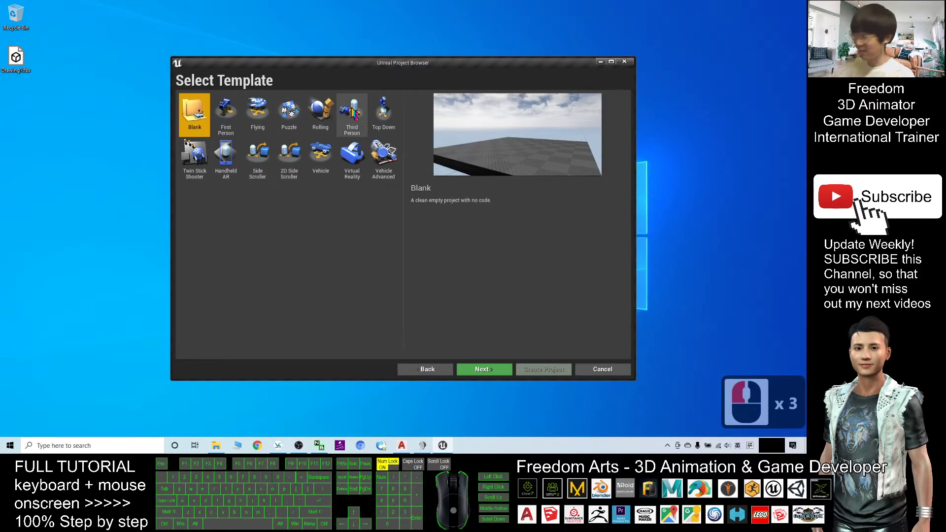
double_click(353, 111)
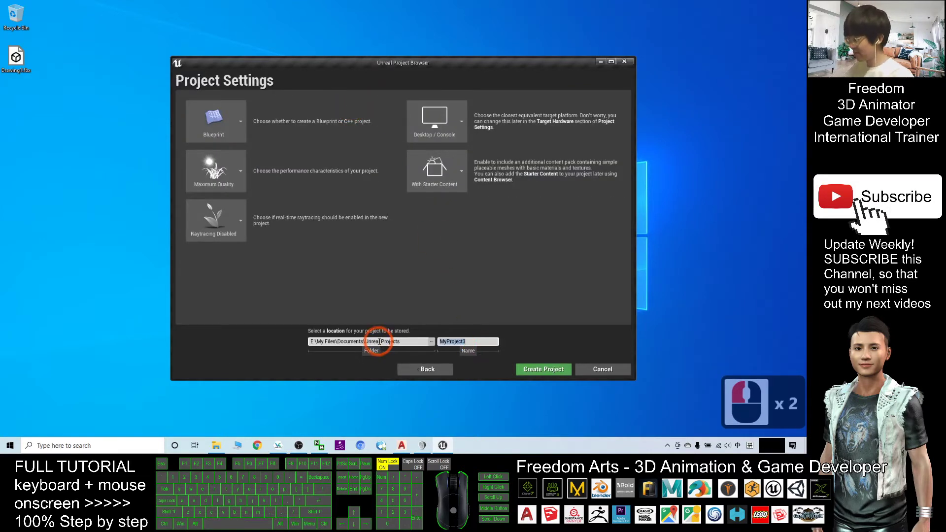
Step: Name the project AutocadToUE4_2, create it with the preset project settings and dismiss the Sound window
text(Auto)
key(shift)
text(cadTo)
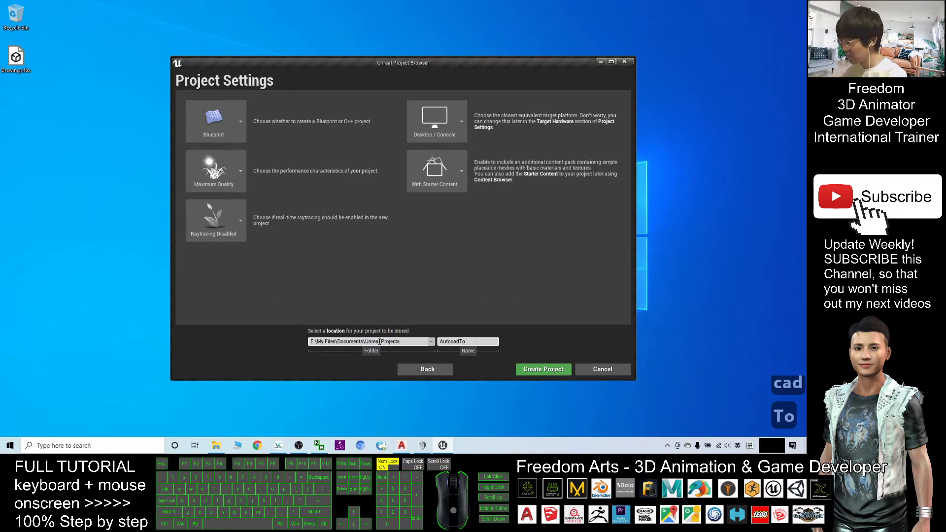
text(UE4_2)
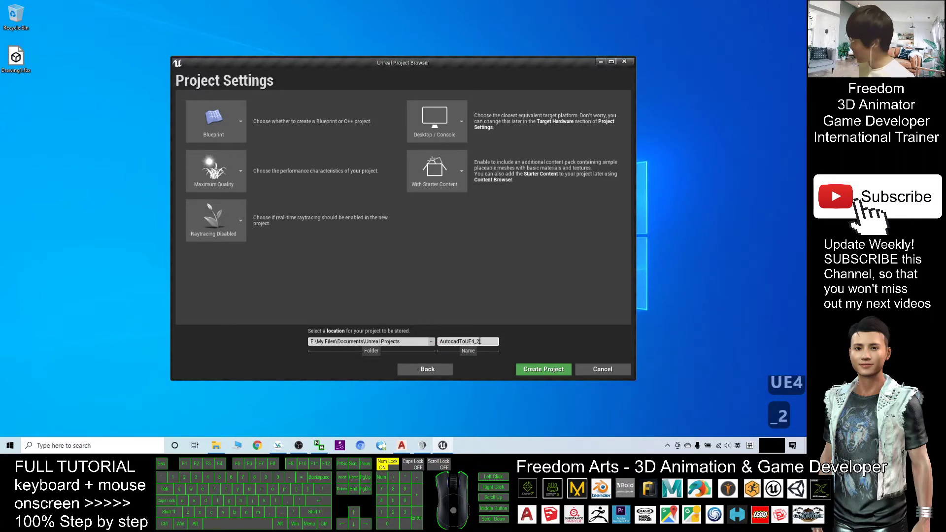
click(538, 373)
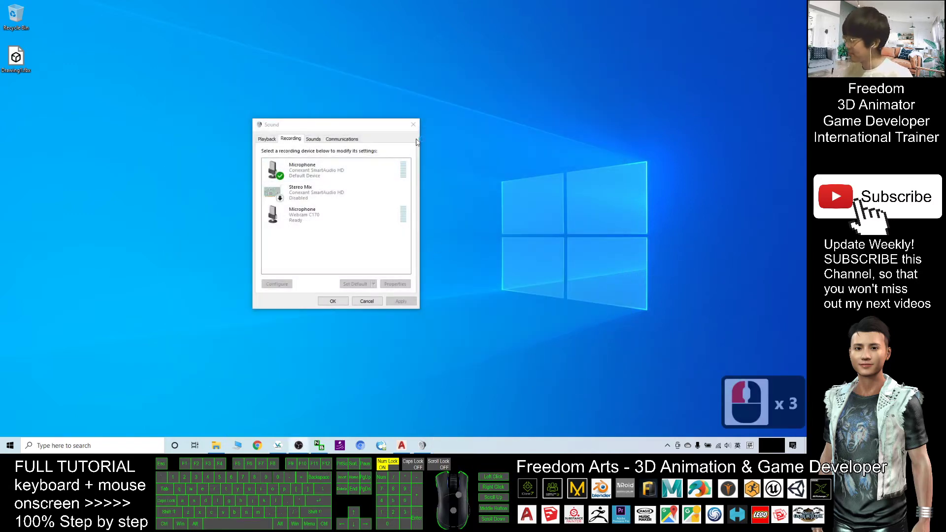
click(412, 124)
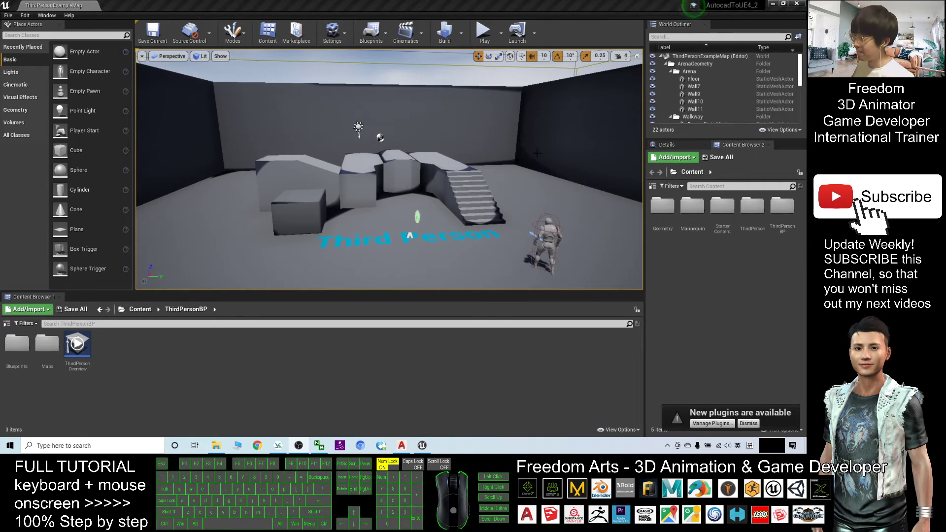
click(437, 238)
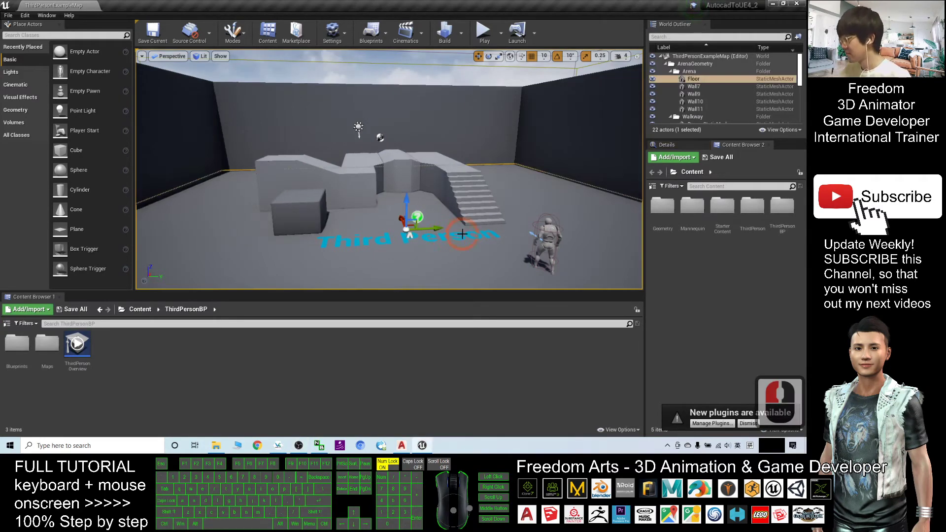
scroll(463, 231, up, 2)
scroll(390, 187, down, 2)
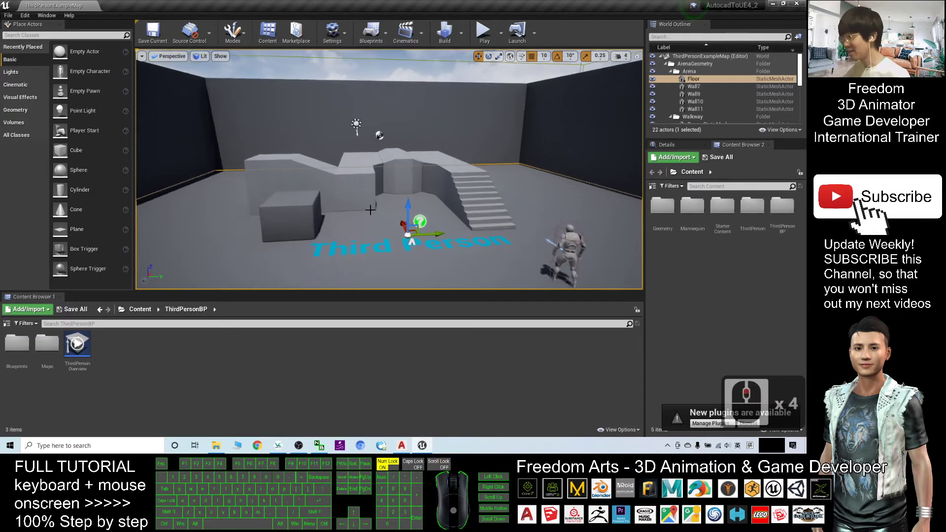
scroll(369, 207, up, 5)
scroll(326, 232, down, 4)
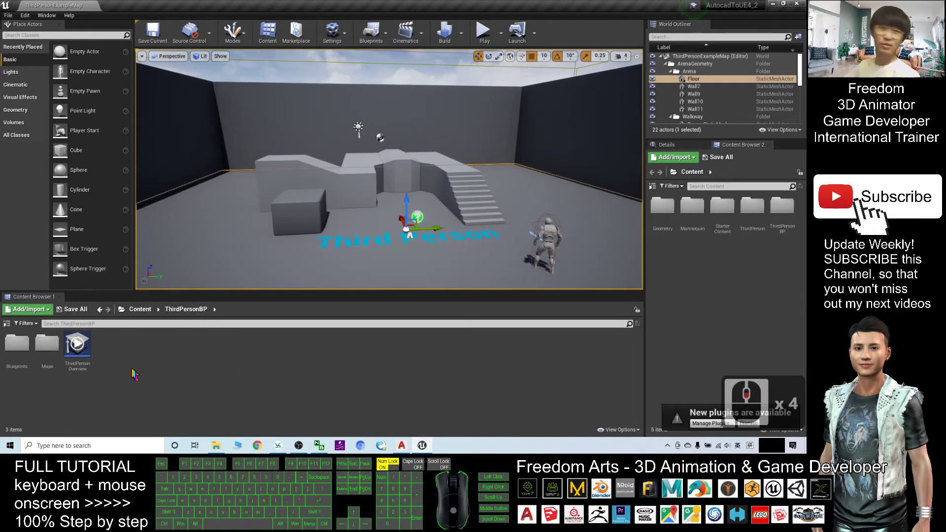
Step: Shrink the editor window to uncover the desktop and create a folder named AutoCAD in the project's root Content folder
click(140, 310)
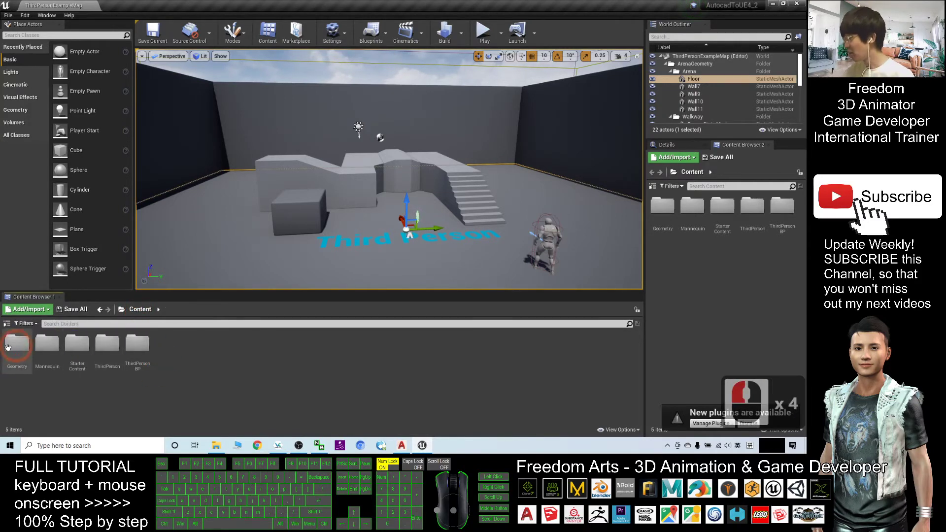
drag(367, 6, 469, 11)
right_click(375, 267)
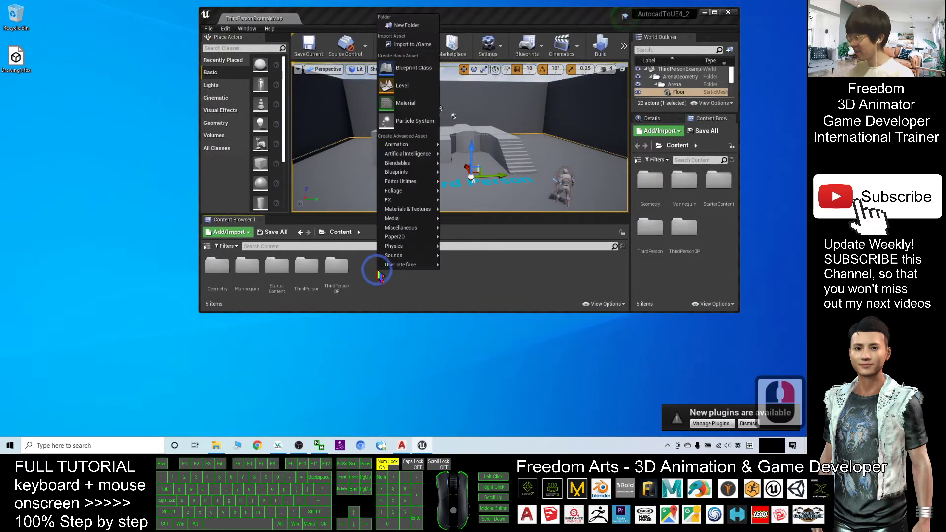
click(407, 26)
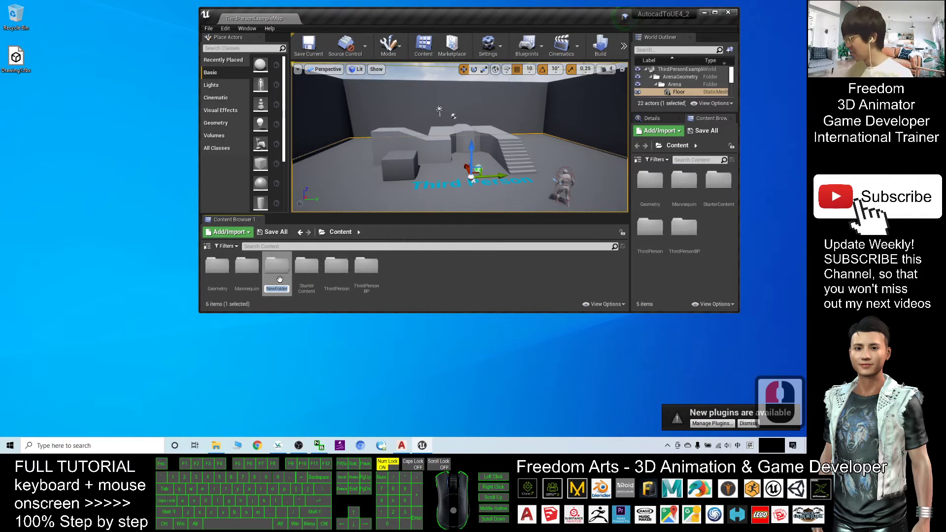
text(Au)
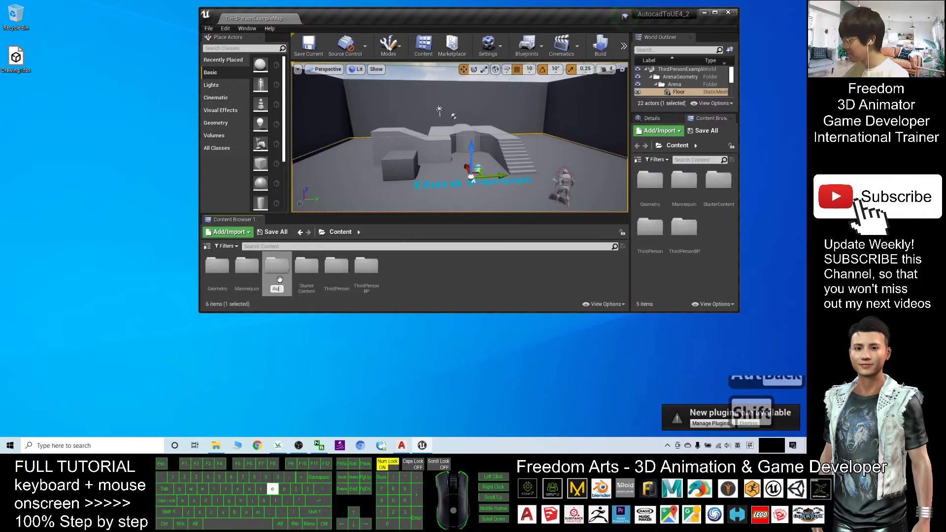
text(toCAD)
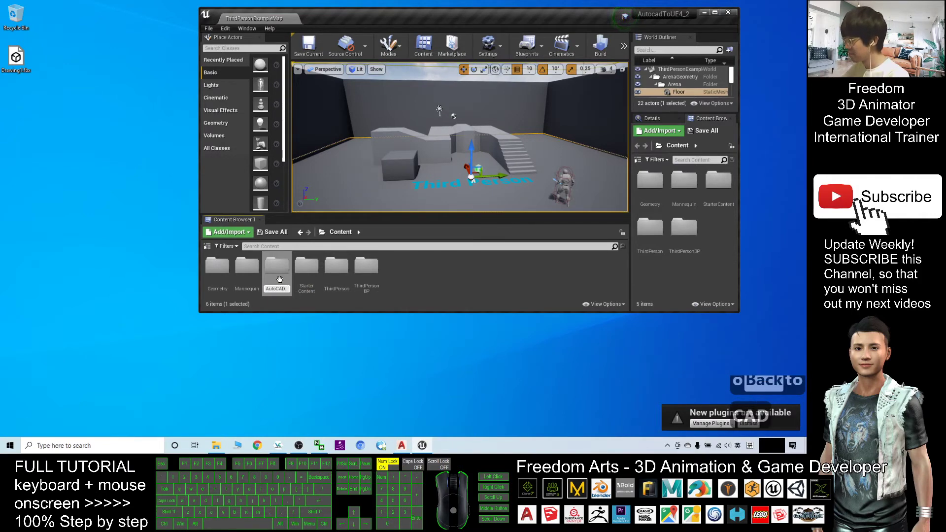
key(Return)
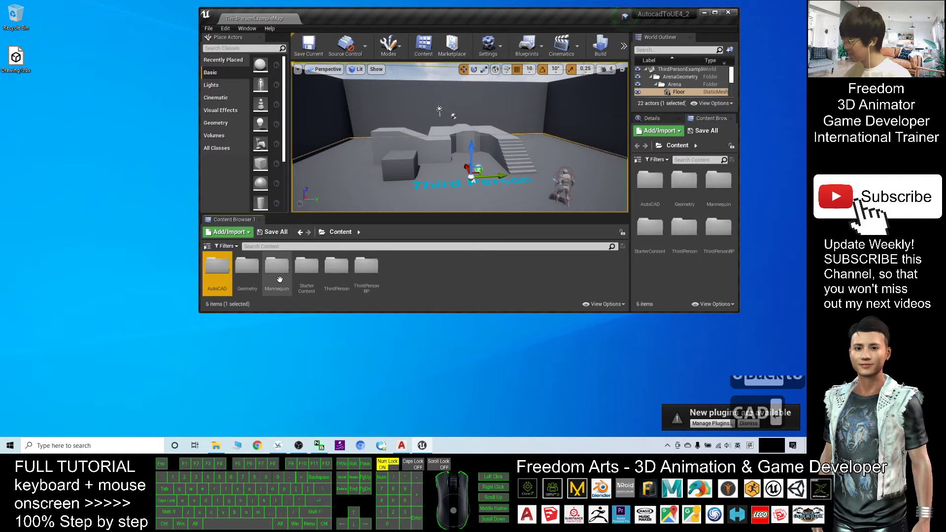
Step: Import all of Drawing1.fbx from the desktop into the AutoCAD content folder as a static mesh with the default FBX options
double_click(217, 274)
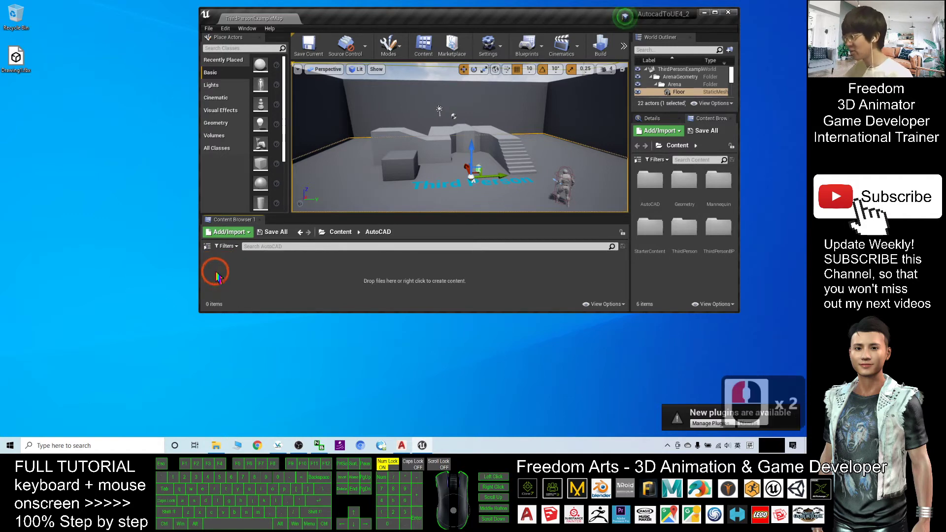
click(16, 58)
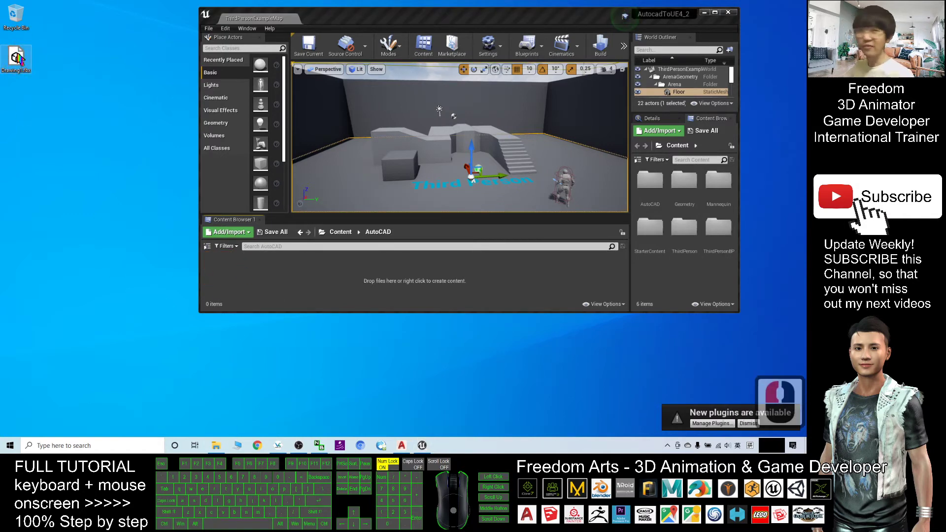
drag(16, 57, 151, 153)
drag(273, 283, 271, 283)
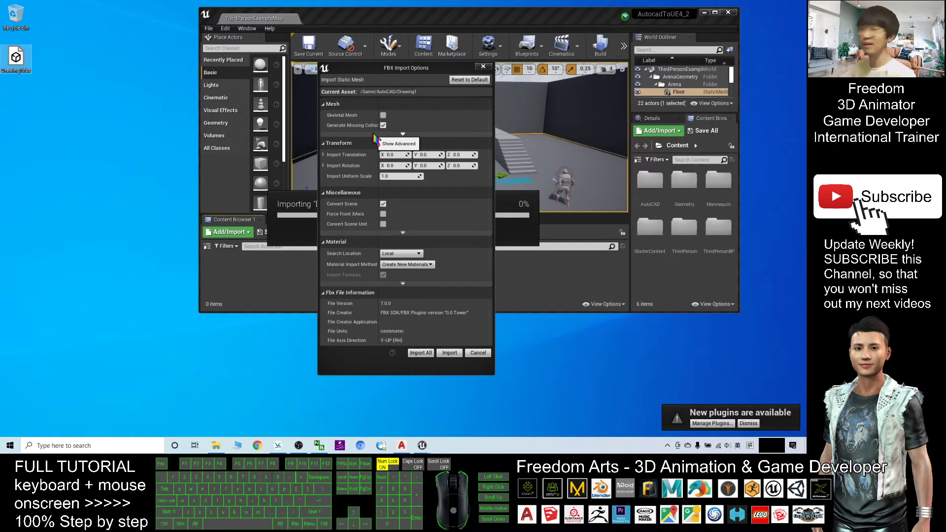
click(420, 353)
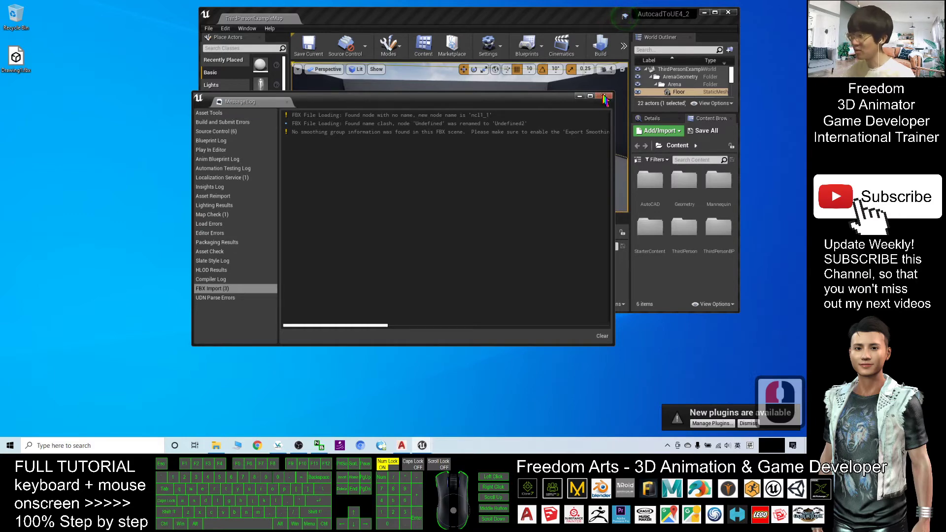
Step: Dismiss the Message Log and open the Drawing1 static mesh from the AutoCAD folder for editing
click(604, 98)
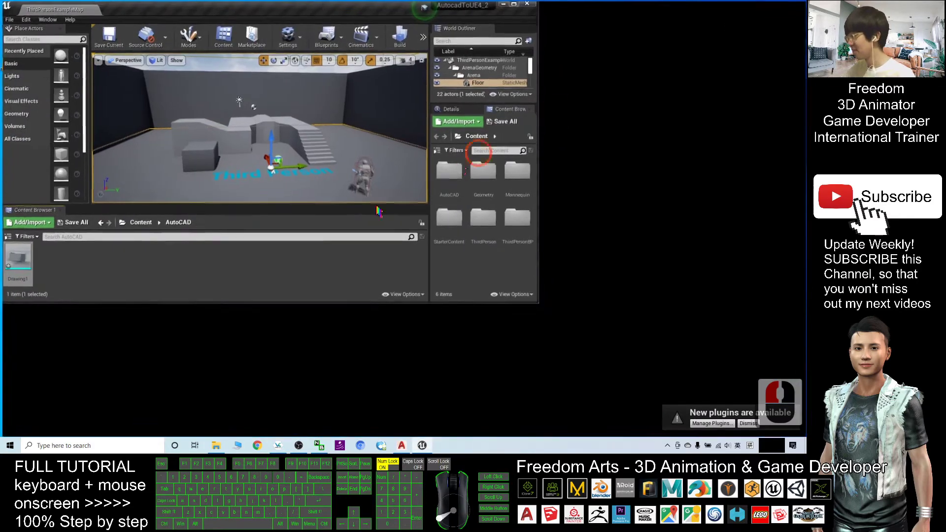
scroll(35, 350, down, 3)
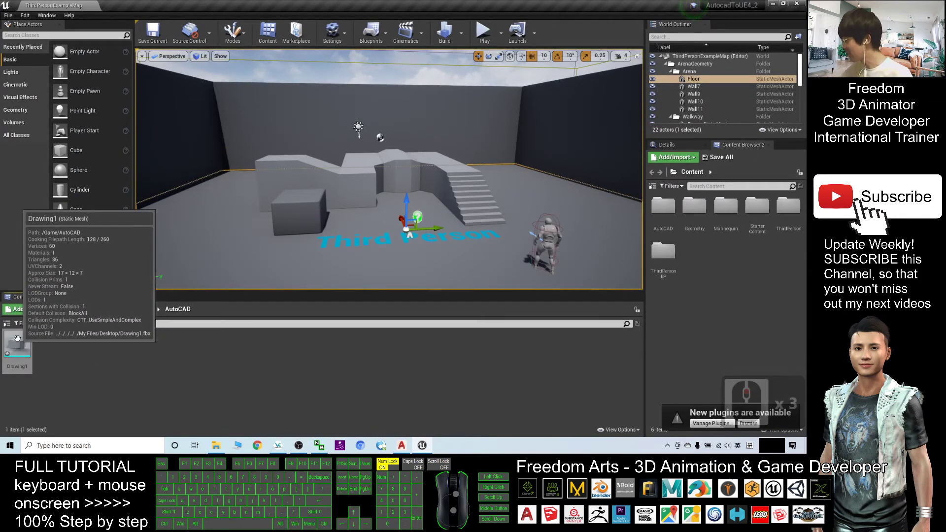
click(19, 344)
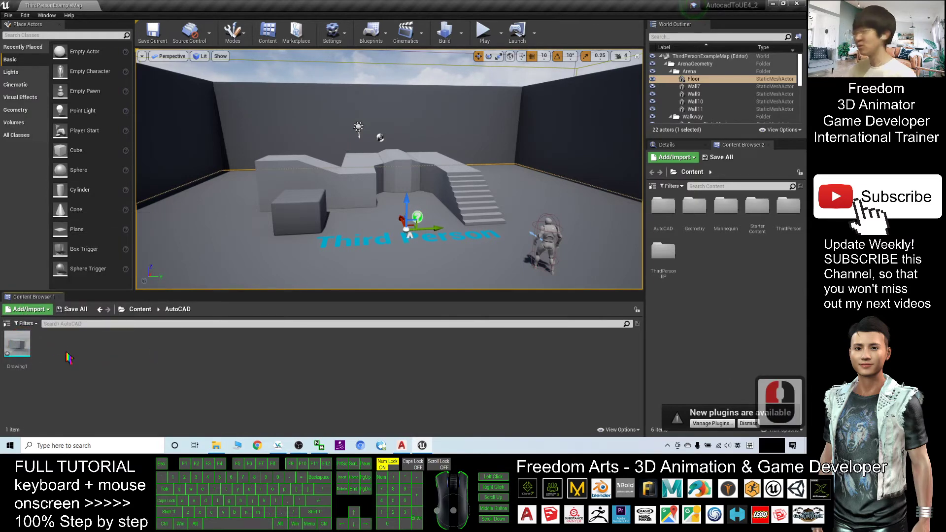
double_click(28, 341)
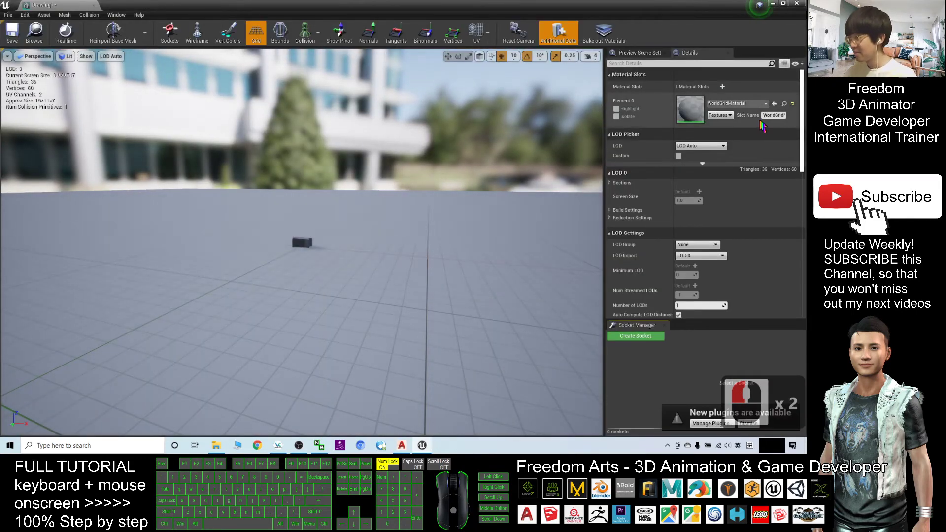
Step: Set the mesh's Collision Complexity to Use Complex Collision As Simple, save the asset and close its editor
drag(802, 109, 808, 186)
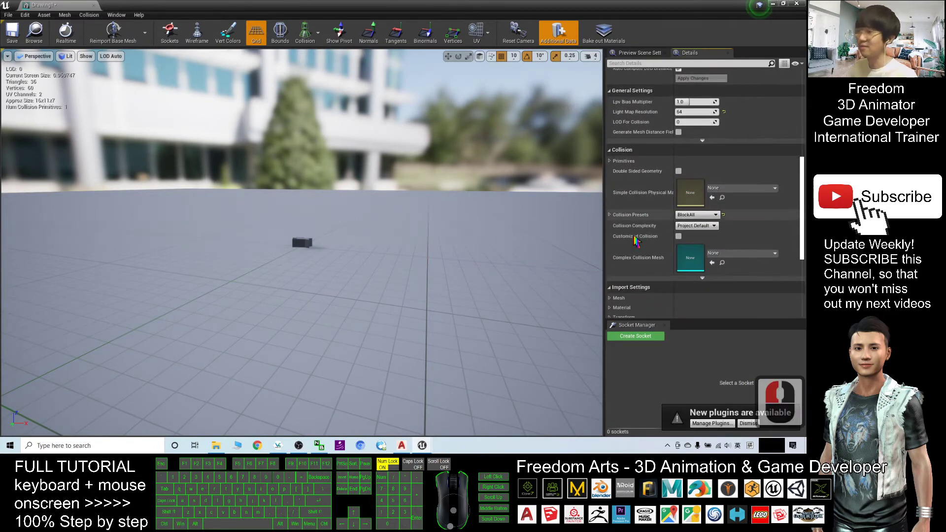
click(694, 225)
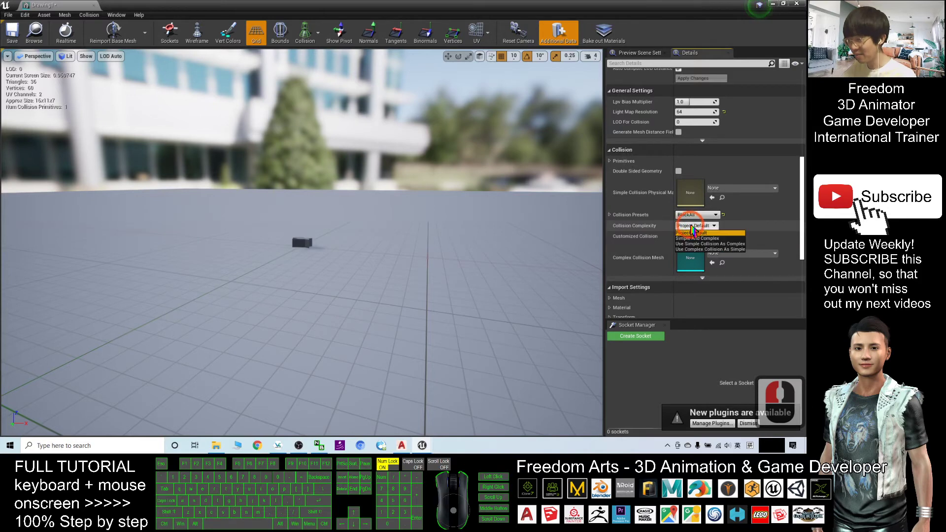
click(688, 254)
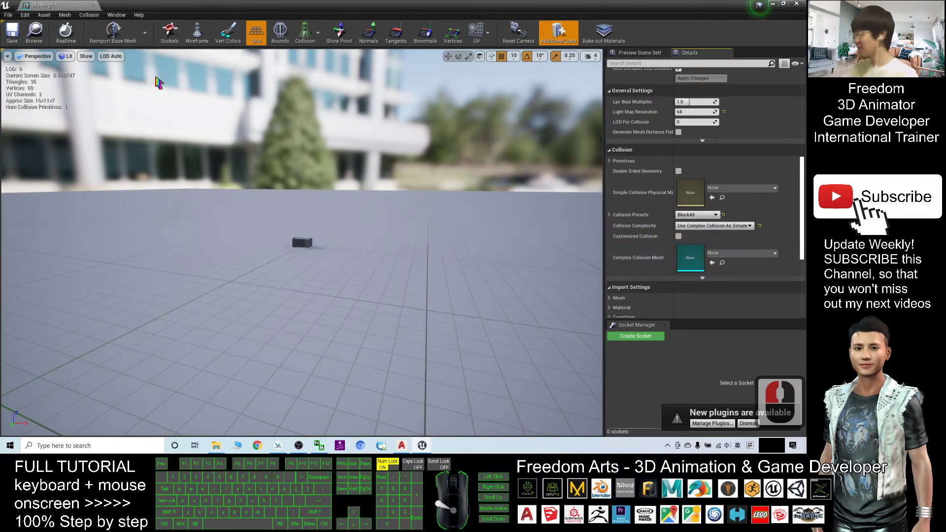
click(11, 30)
click(796, 3)
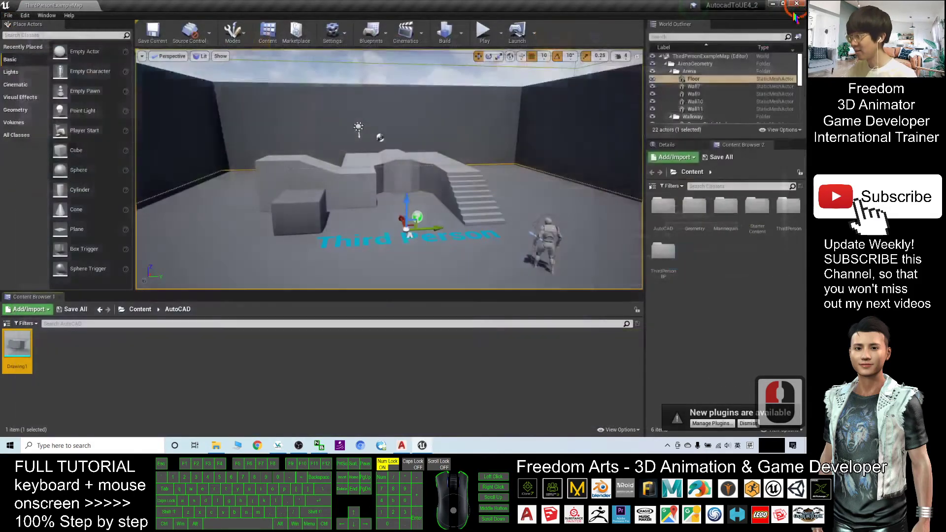
Step: Place the Drawing1 static mesh from the Content/AutoCAD folder on the level floor in front of the grey cube
click(141, 310)
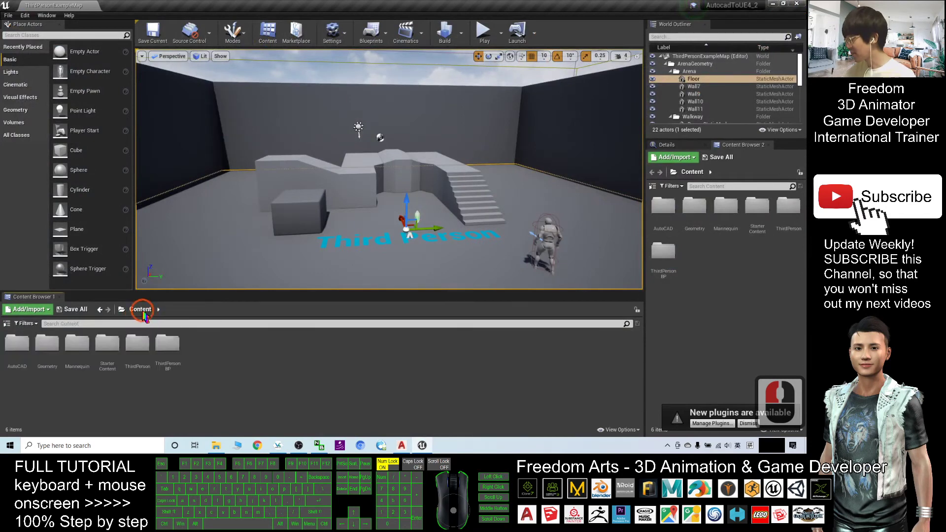
double_click(18, 347)
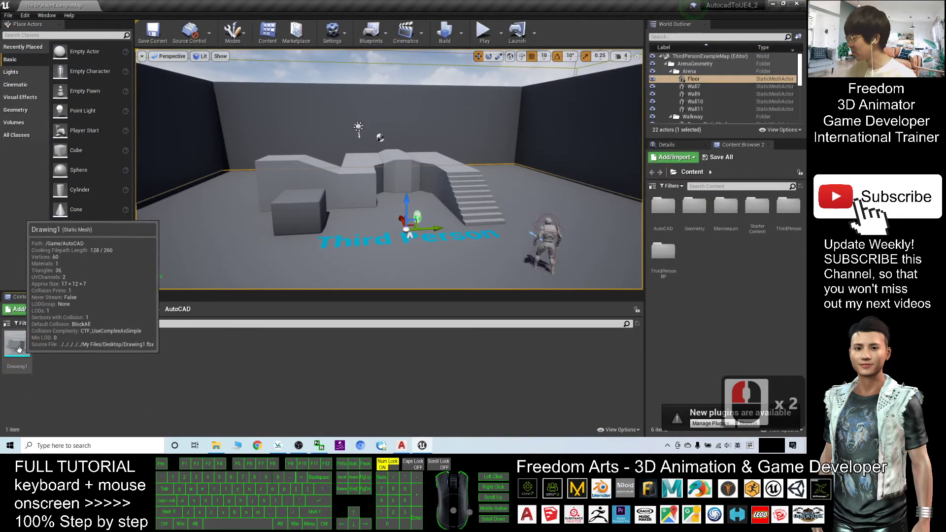
mouse_move(14, 349)
drag(15, 350, 236, 249)
scroll(260, 250, up, 3)
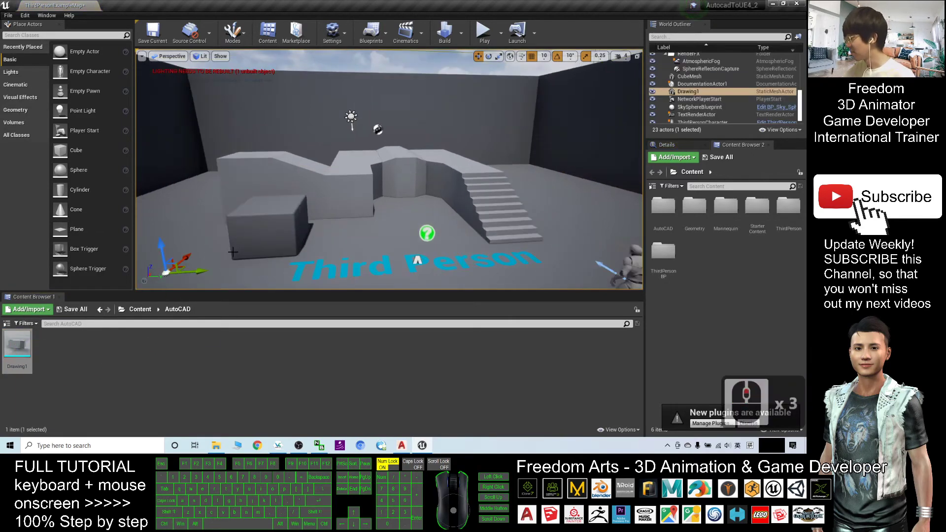
Step: Scale the placed Drawing1 star up uniformly until it is clearly larger than the nearby grey cube
scroll(260, 250, down, 1)
key(f)
scroll(481, 203, down, 4)
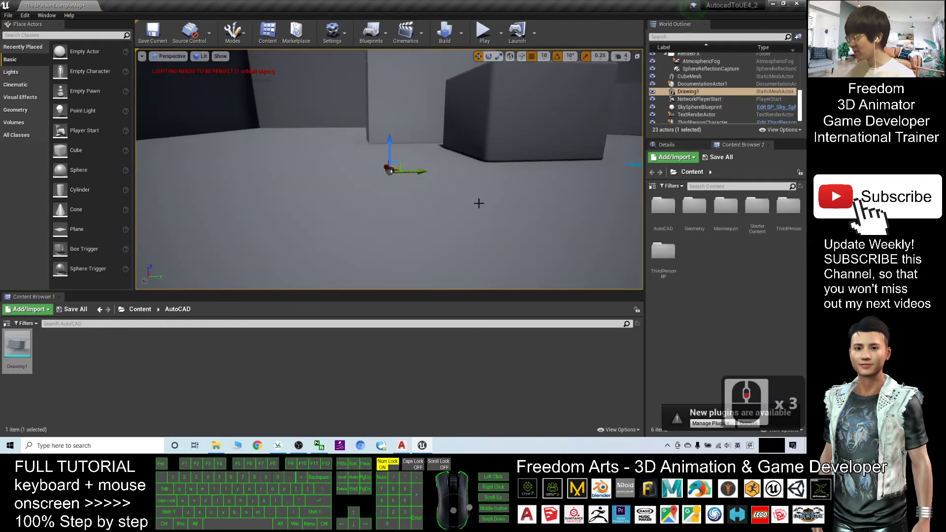
scroll(491, 192, up, 1)
mouse_move(514, 187)
mouse_down()
mouse_move(583, 211)
mouse_move(481, 226)
mouse_move(519, 183)
mouse_up()
key(e)
key(r)
scroll(404, 173, up, 2)
scroll(404, 173, down, 2)
drag(388, 174, 524, 129)
scroll(523, 129, down, 10)
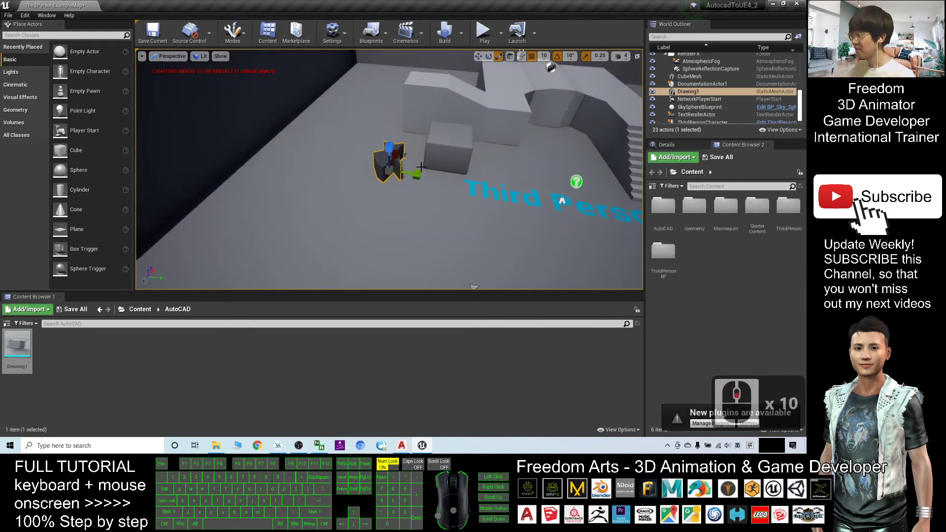
drag(391, 173, 399, 147)
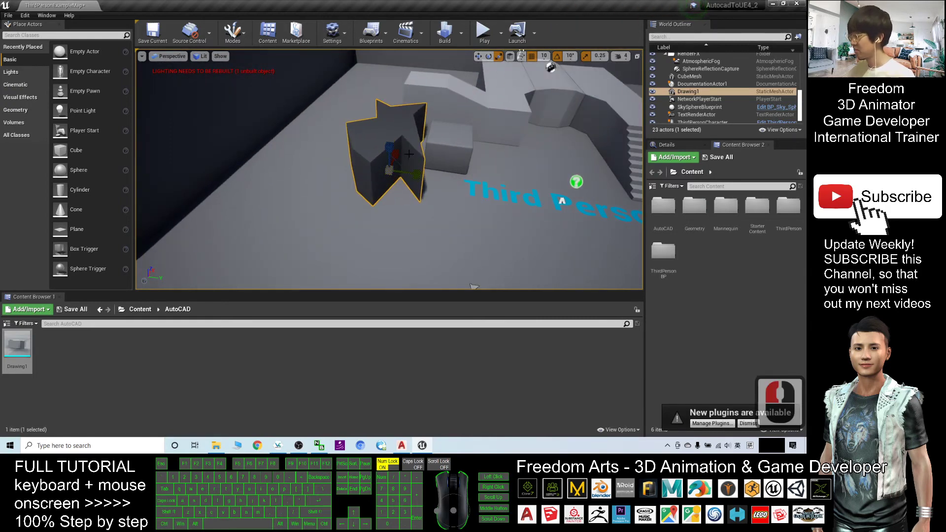
Step: Move the enlarged star across the floor, away from the grey cube
key(e)
mouse_move(406, 209)
mouse_down()
mouse_move(417, 204)
mouse_move(412, 191)
mouse_up()
key(w)
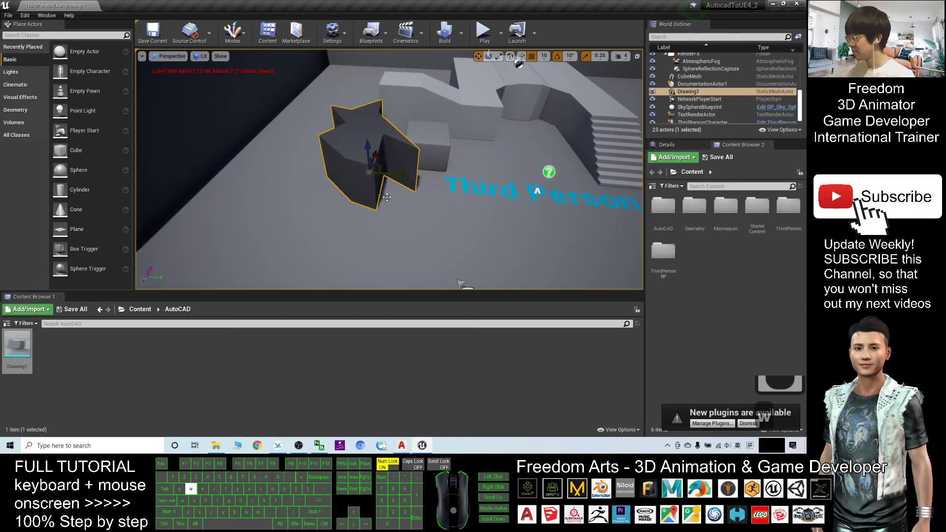
scroll(391, 164, up, 2)
key(w)
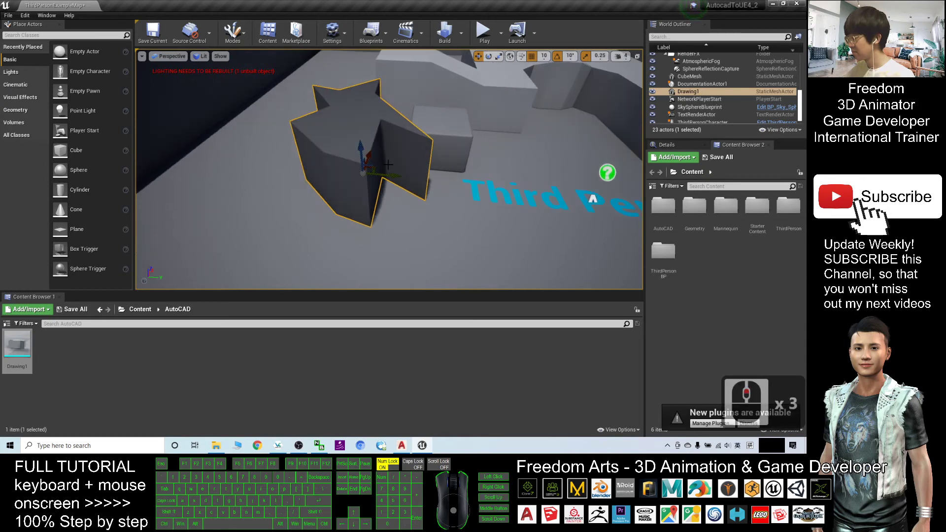
drag(375, 168, 276, 238)
scroll(371, 217, down, 10)
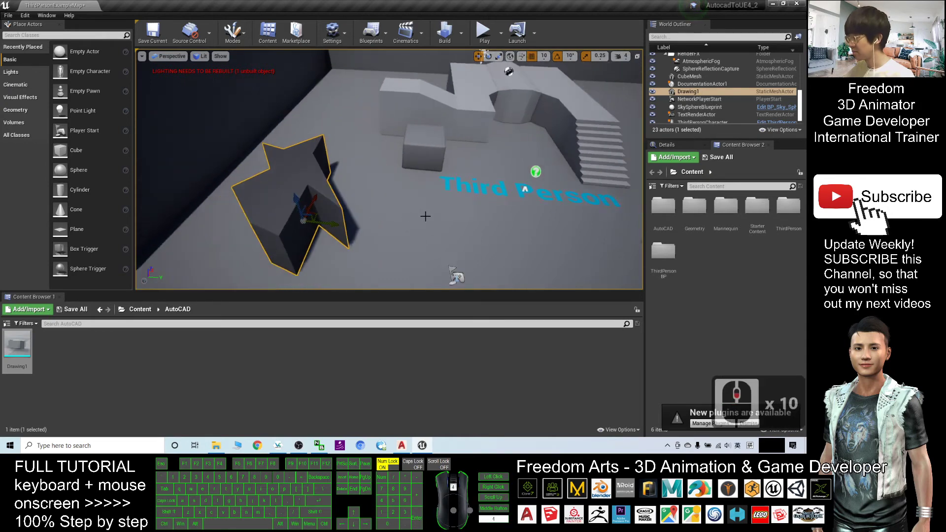
scroll(425, 216, down, 5)
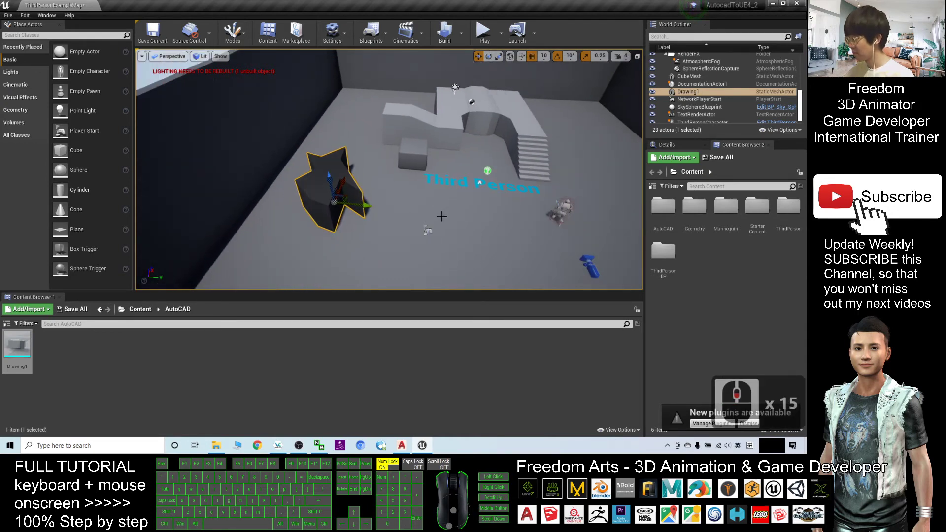
Step: Place a second Drawing1 mesh on the floor near the Third Person text and enlarge it, keeping it smaller than the first star
mouse_move(21, 348)
mouse_down()
mouse_move(359, 271)
mouse_move(443, 209)
mouse_move(645, 95)
mouse_move(664, 67)
mouse_up()
key(e)
key(r)
scroll(447, 197, up, 5)
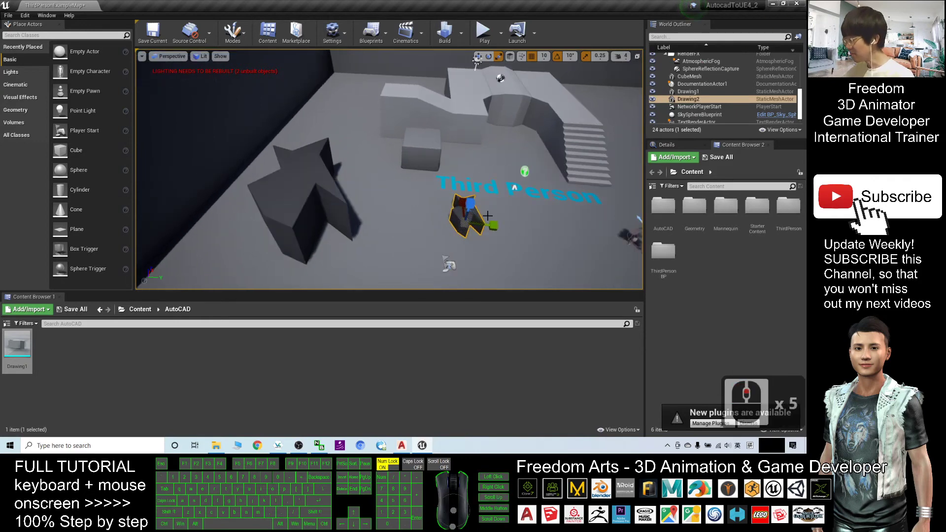
alt+drag(496, 223, 477, 265)
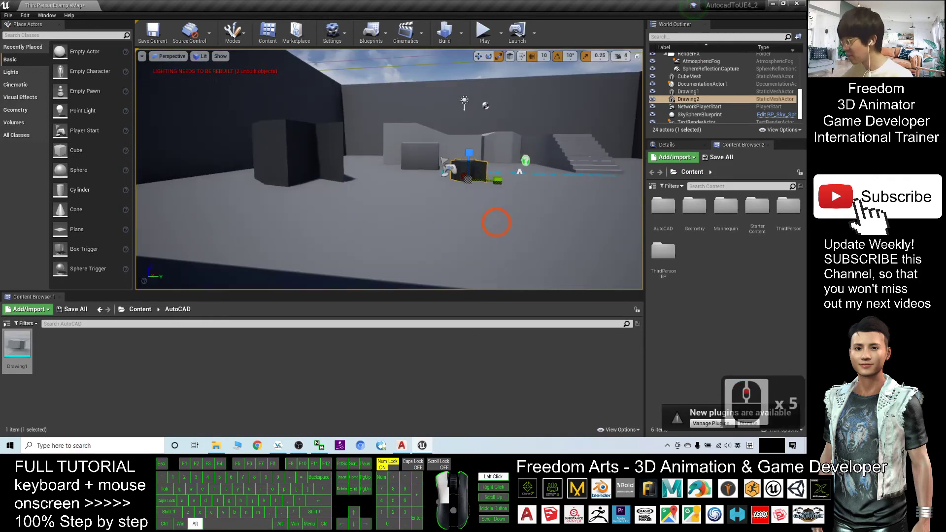
key(e)
key(r)
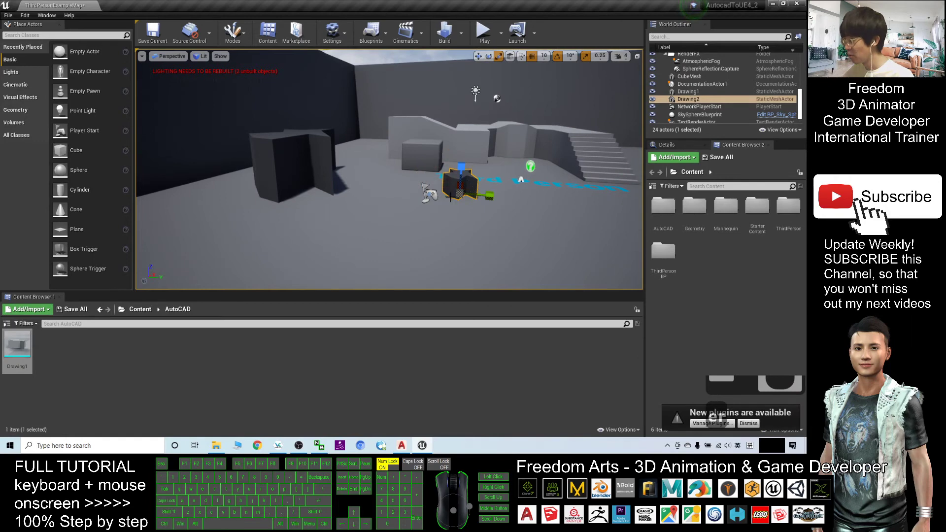
drag(461, 195, 481, 128)
scroll(482, 128, down, 3)
scroll(481, 128, up, 6)
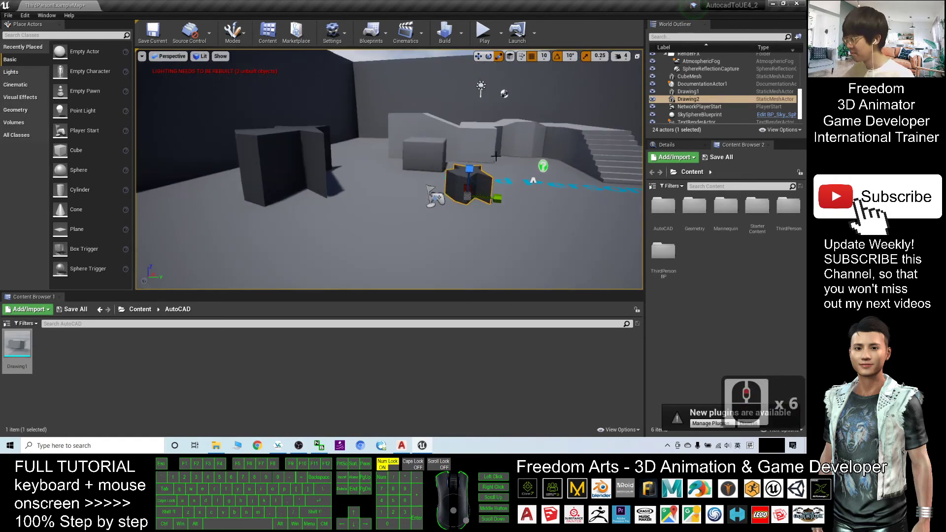
alt+drag(497, 160, 497, 202)
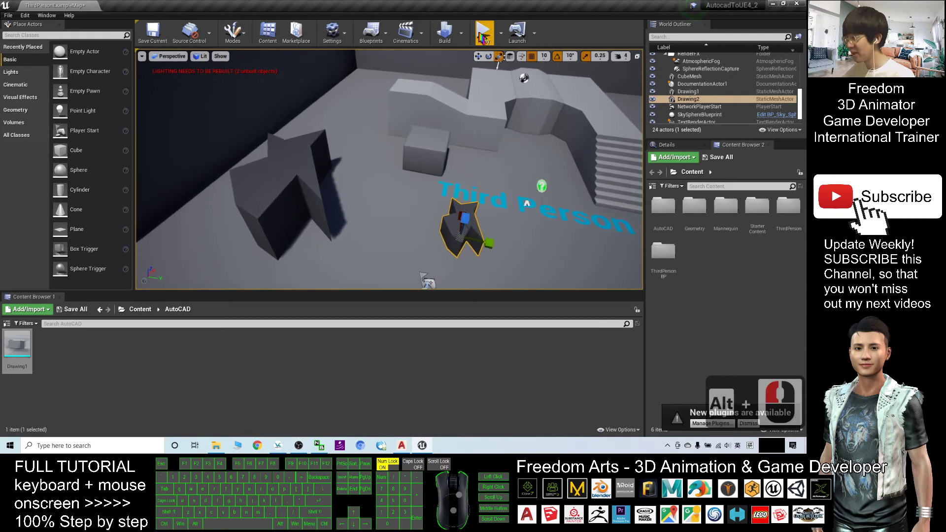
Step: Play the level in the viewport and give the game control of the mouse
click(483, 31)
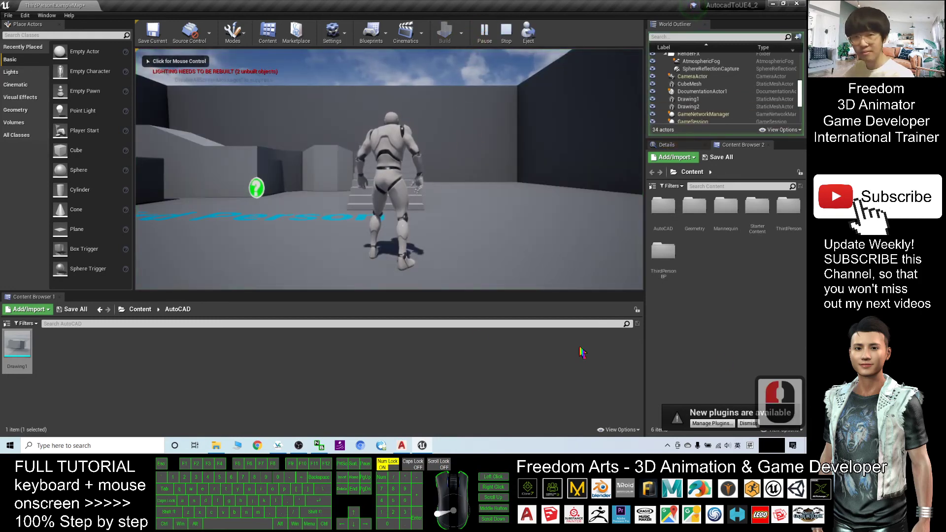
click(668, 446)
click(659, 398)
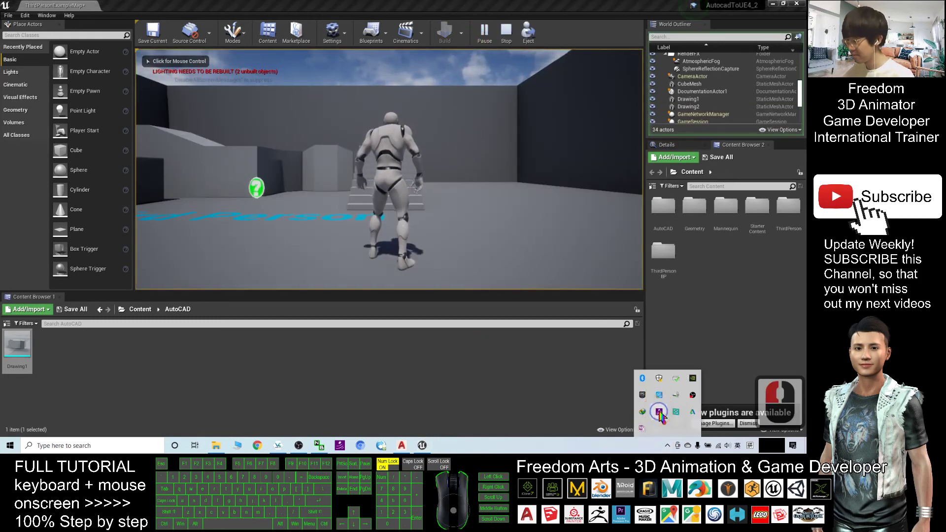
click(640, 417)
click(483, 209)
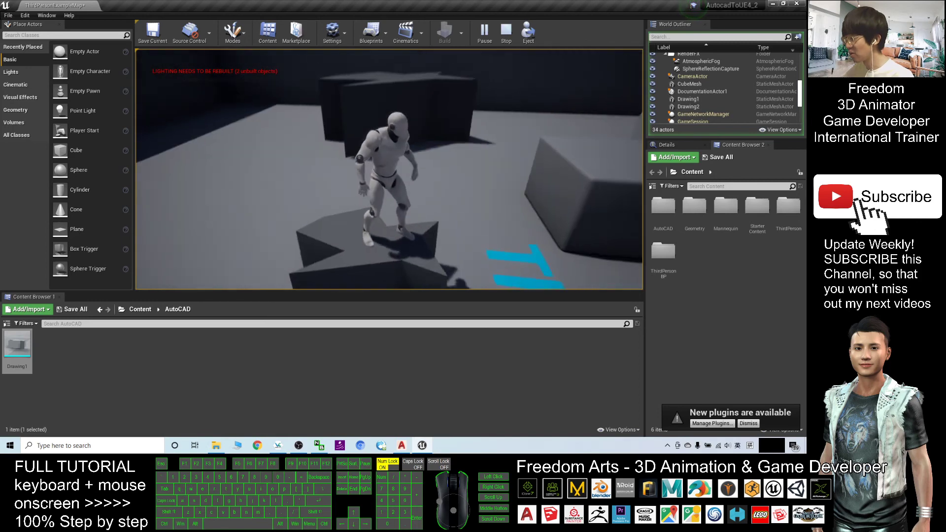
Step: Run the character over and around both stars to test their collision, and end the play session
key(a)
key(s)
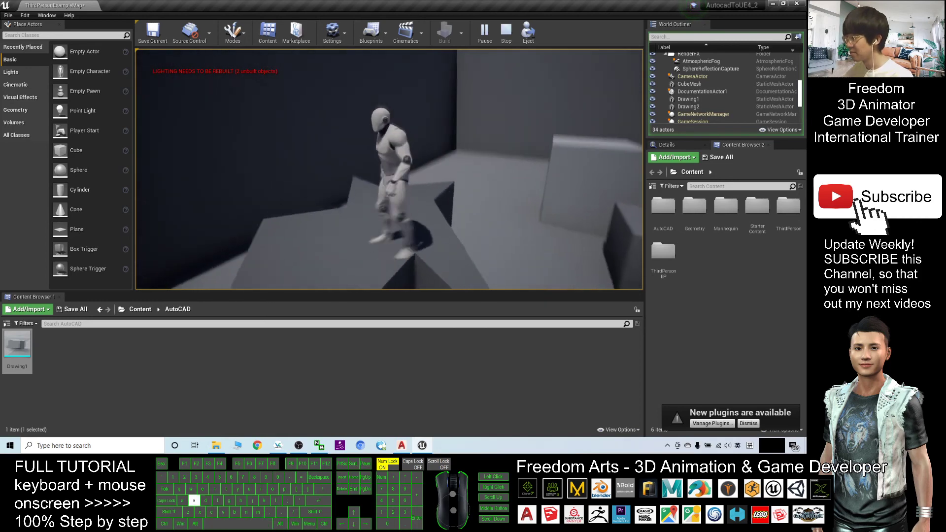
key(w)
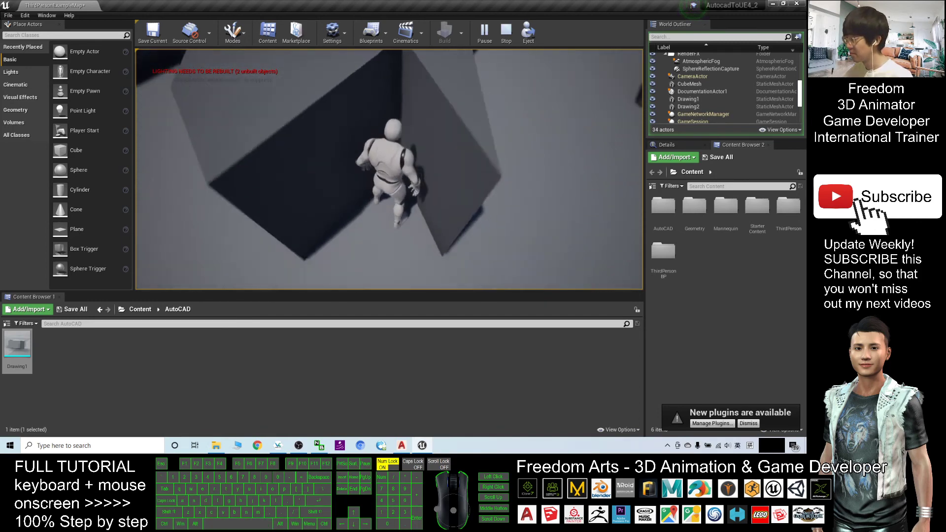
key(w)
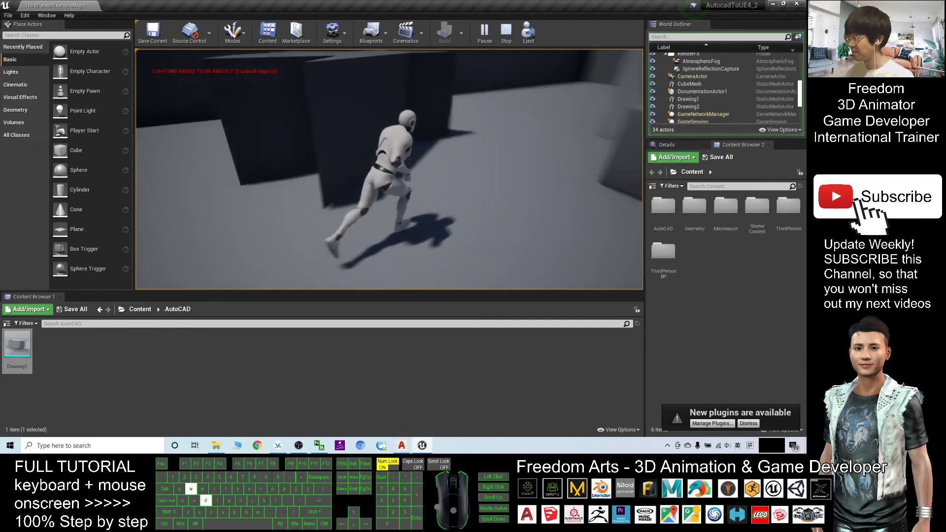
key(a)
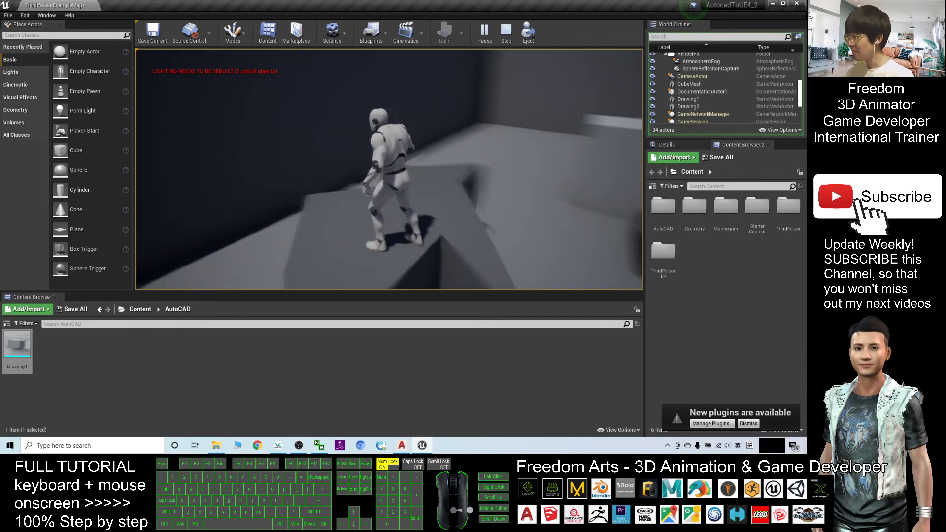
key(s)
key(d)
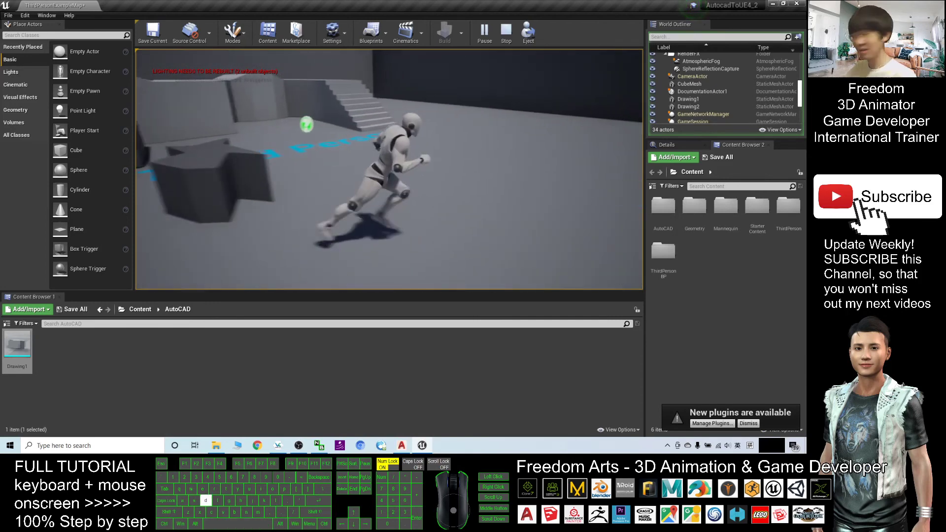
key(w)
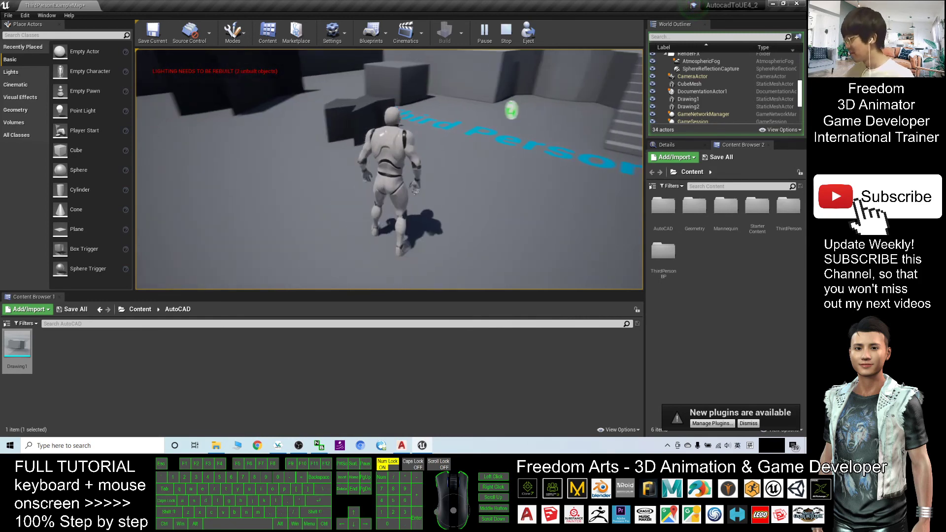
key(Escape)
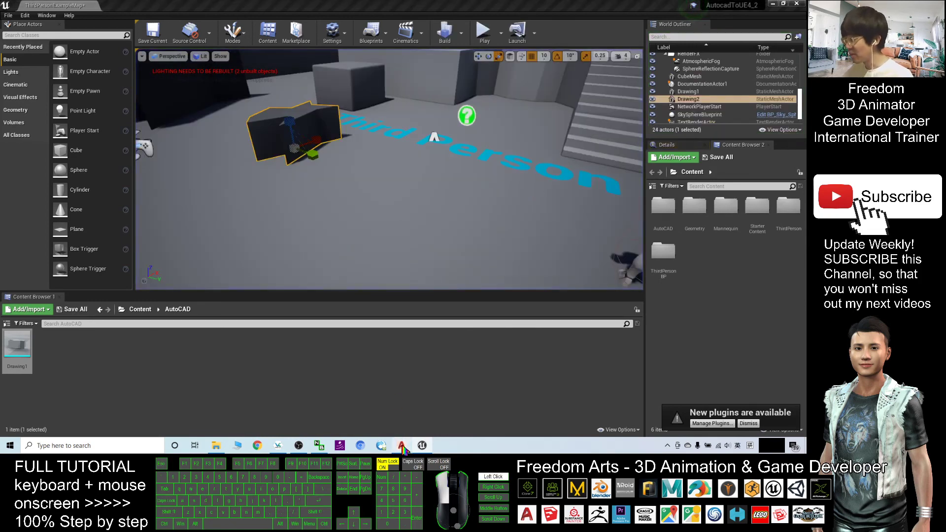
Step: Switch to AutoCAD to view the original star solid and return to Unreal Editor
click(402, 445)
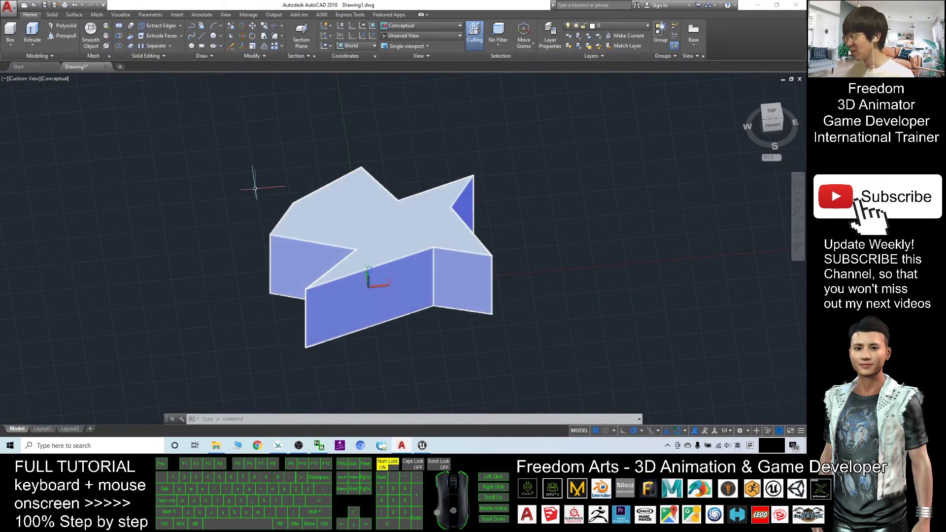
click(758, 5)
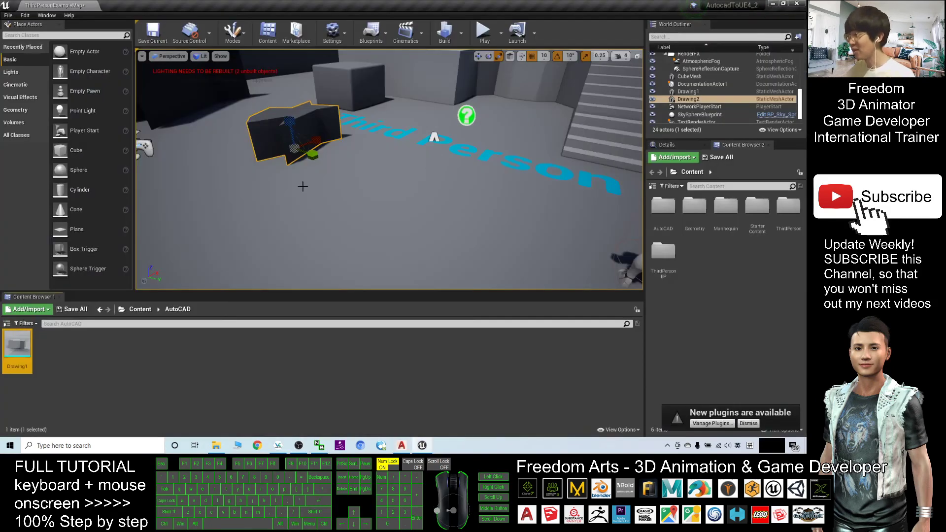
Step: Play the level in the viewport and run and jump the character over the small star and onto the large star
scroll(293, 146, down, 5)
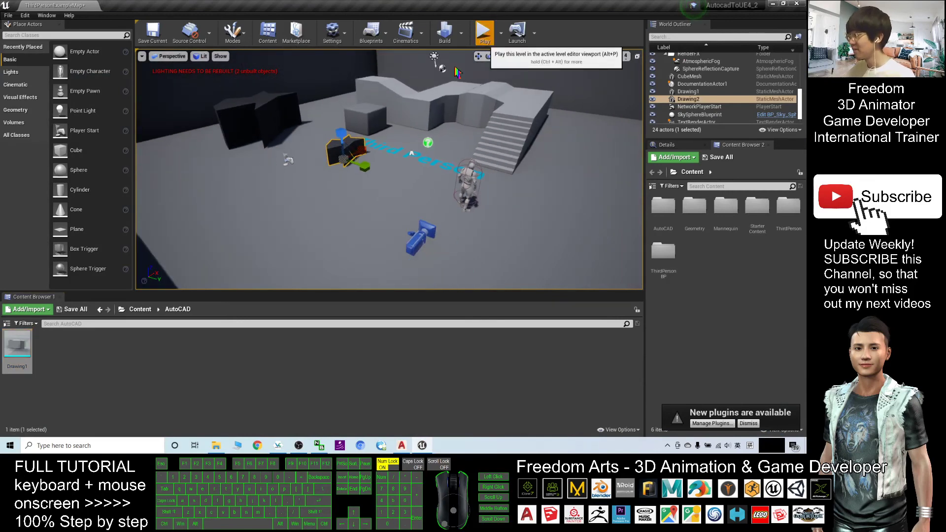
click(485, 33)
key(w)
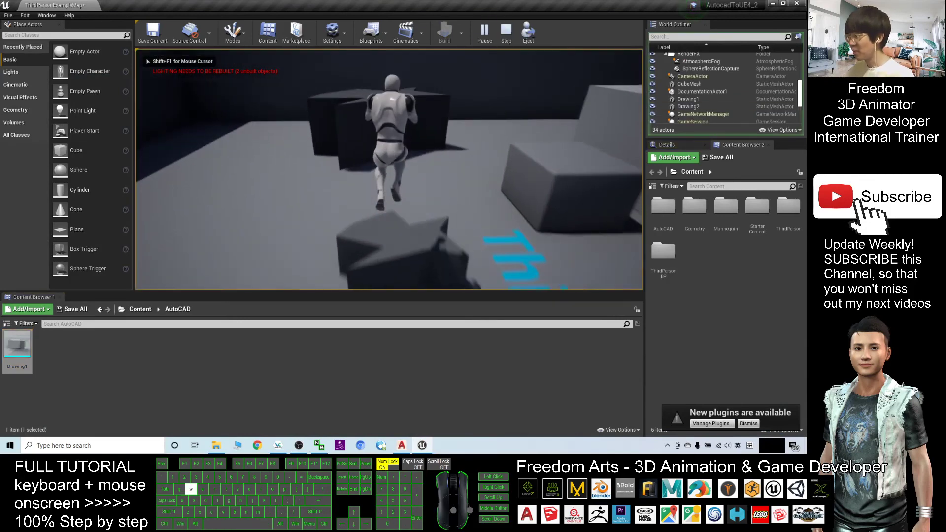
key(space)
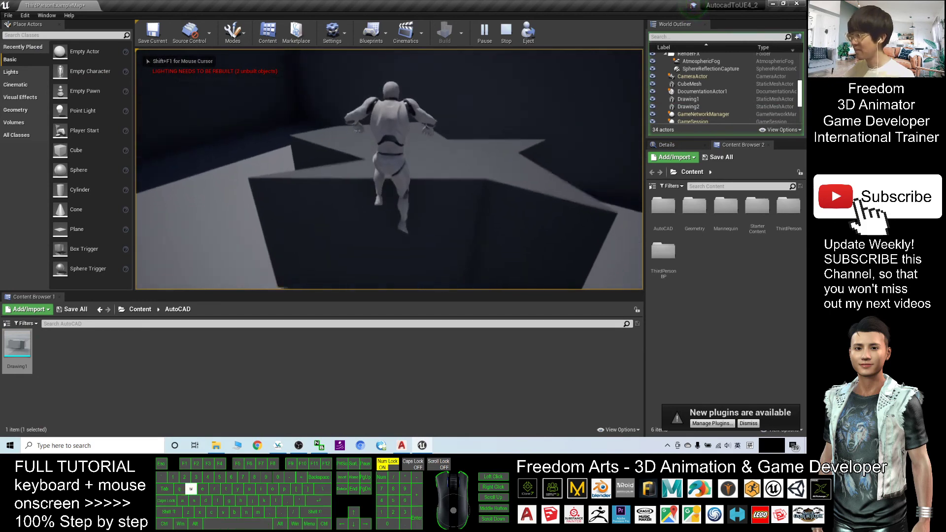
key(a)
key(s)
key(w)
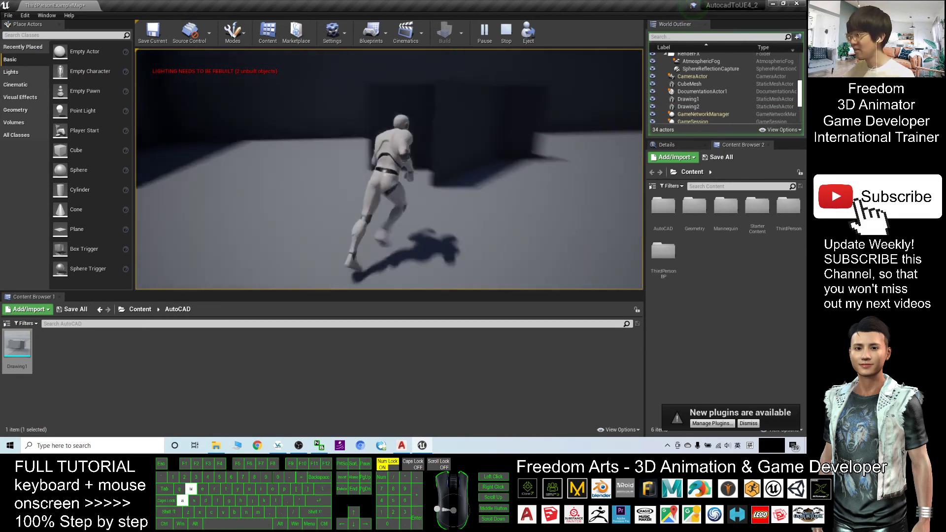
key(a)
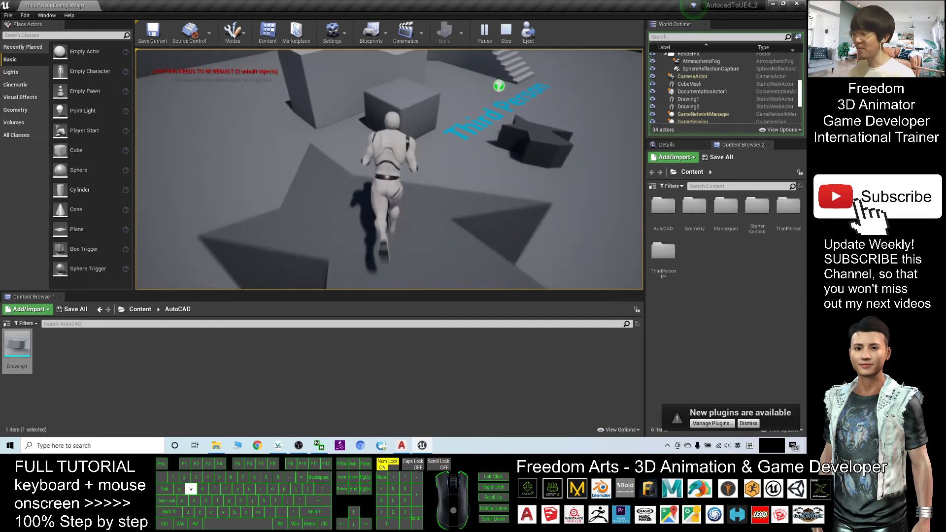
Step: Jump the character from the large star to the raised grey platforms, cross them and return to the star's top
key(space)
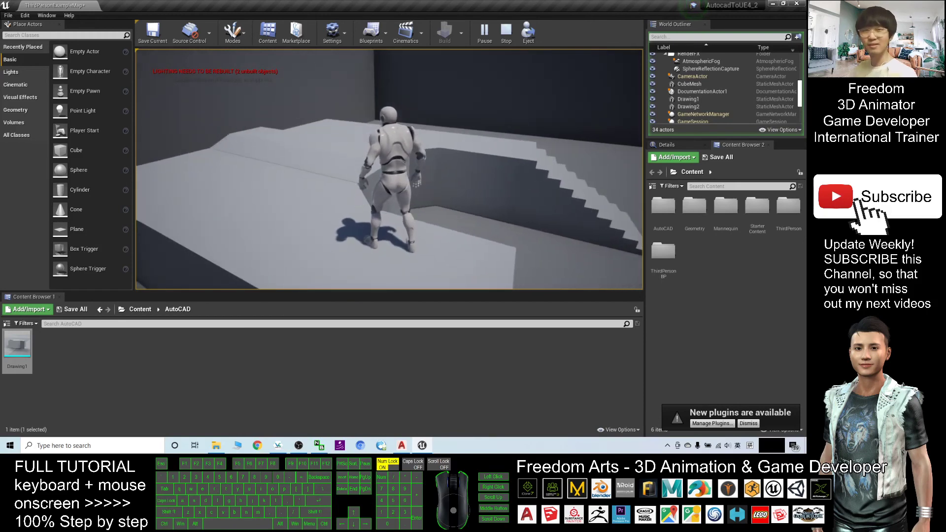
key(w)
key(space)
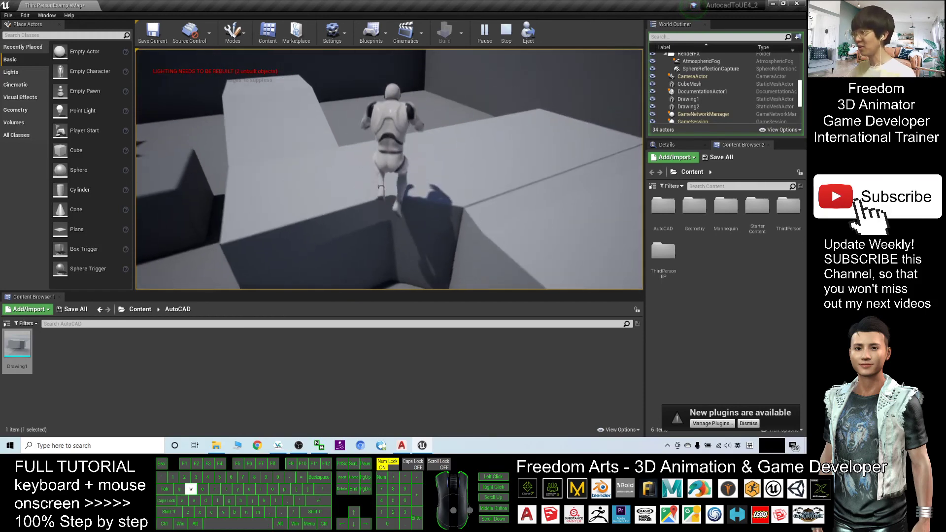
key(d)
key(w)
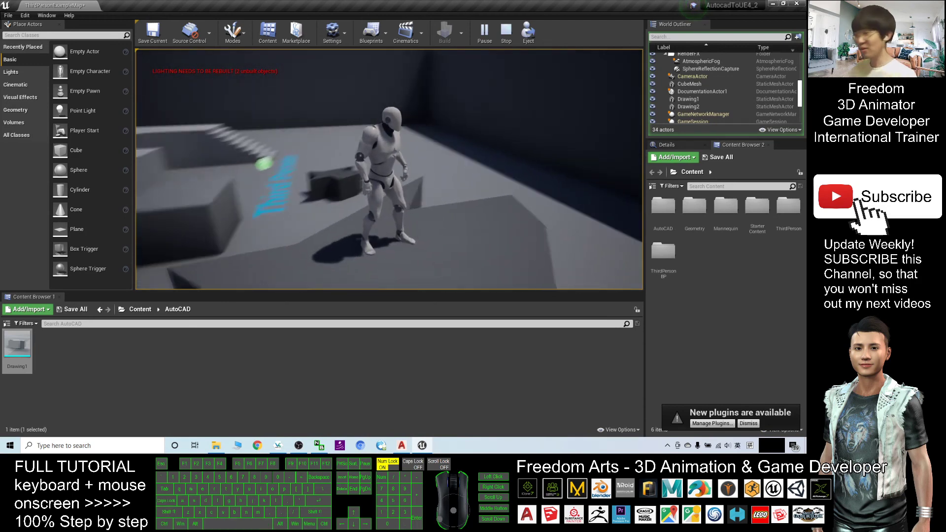
Step: Jump the character off the large star and run it along the raised walkway and ramps behind the Third Person text
key(s)
key(w)
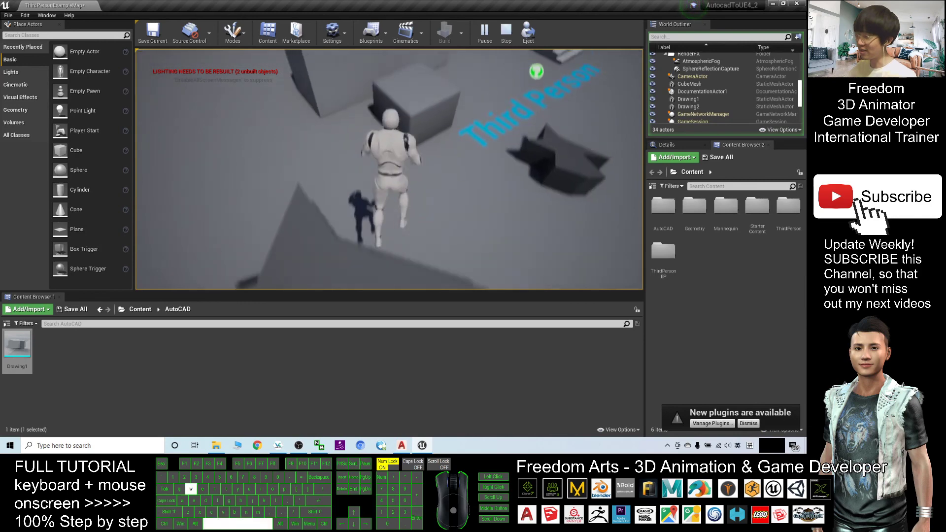
key(d)
key(w)
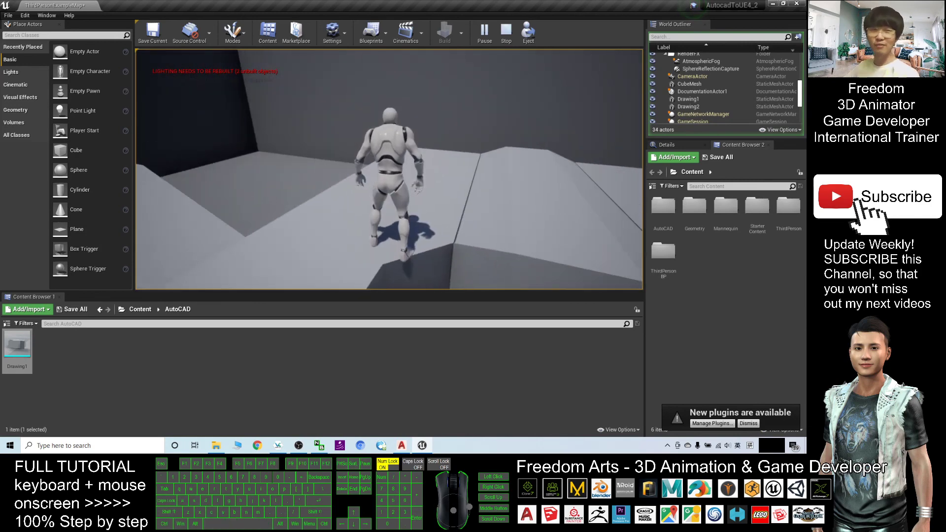
key(w)
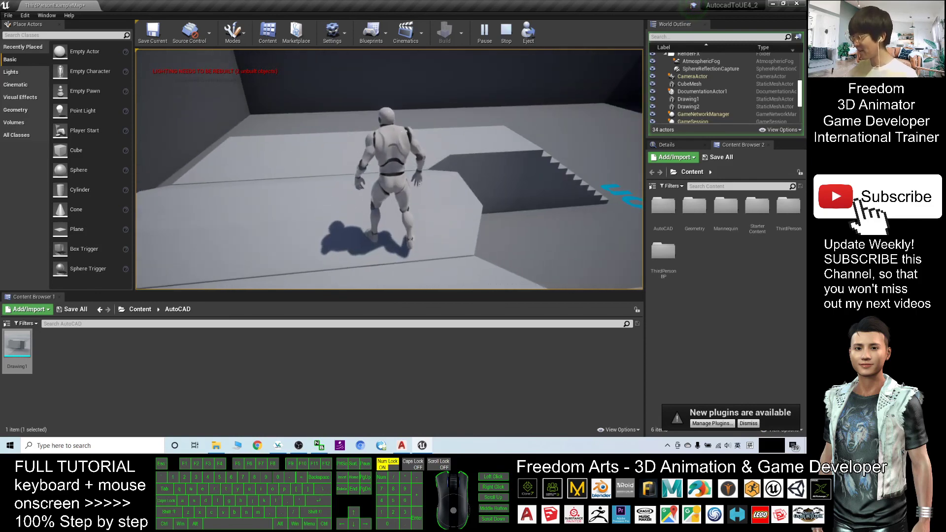
key(w)
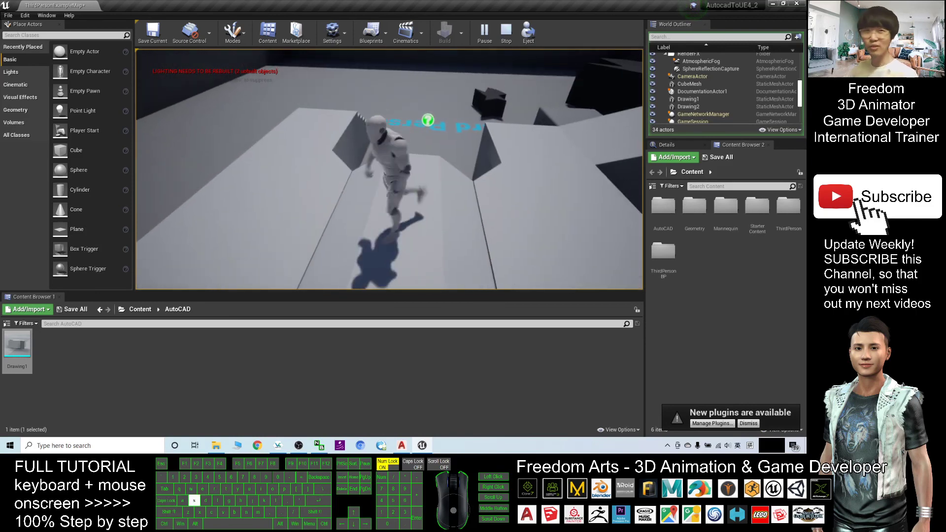
key(w)
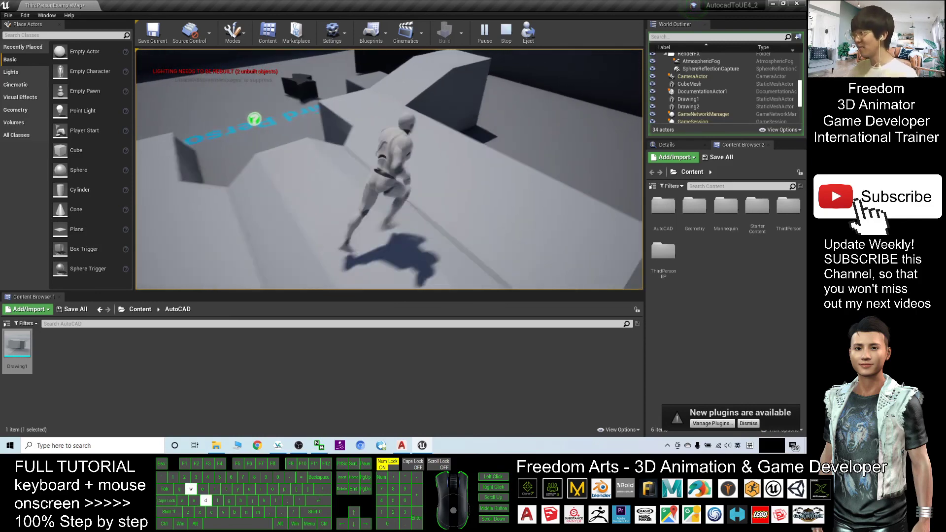